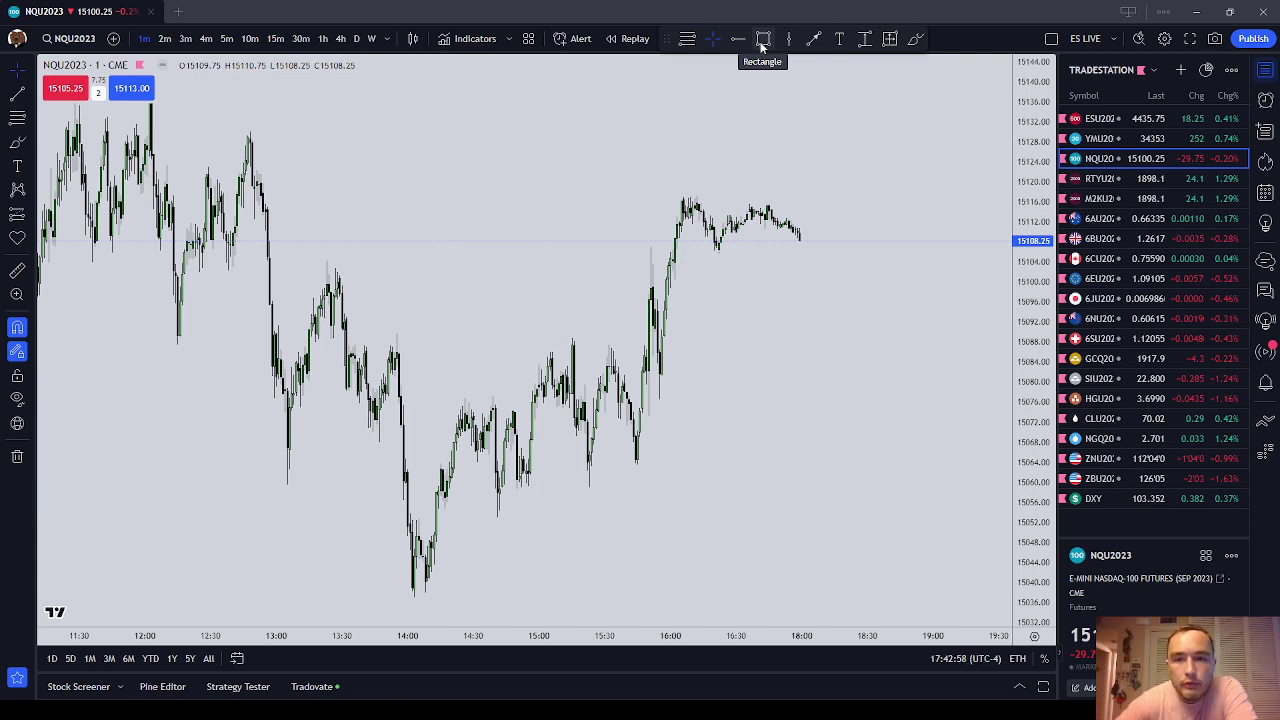
- Draw a rectangle around the matching highs from about 15:06 to 15:22, spanning prices of about 15086.00 to 15088.50
{"action": "scroll", "coordinate": [556, 330], "scroll_direction": "up", "scroll_amount": 2}
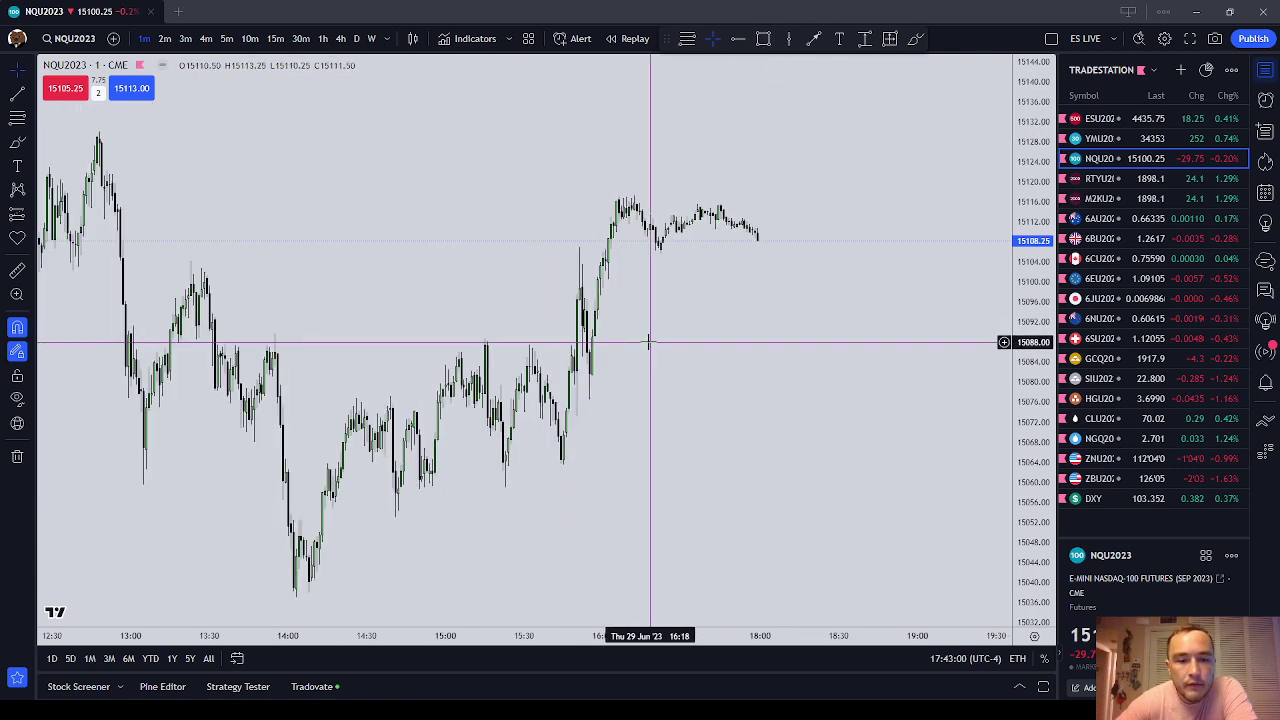
{"action": "left_click_drag", "start_coordinate": [656, 344], "coordinate": [714, 341]}
{"action": "scroll", "coordinate": [586, 340], "scroll_direction": "up", "scroll_amount": 2}
{"action": "left_click_drag", "start_coordinate": [586, 340], "coordinate": [788, 345]}
{"action": "scroll", "coordinate": [788, 345], "scroll_direction": "up", "scroll_amount": 3}
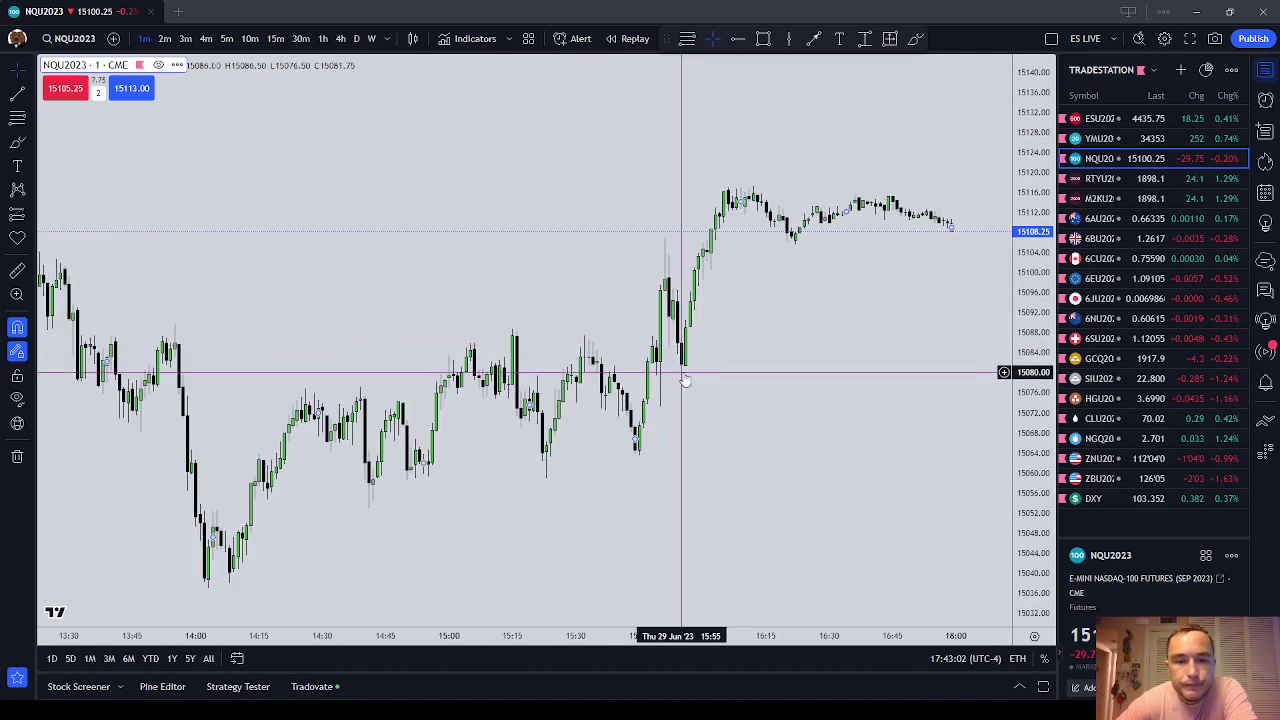
{"action": "left_click", "coordinate": [763, 38]}
{"action": "left_click", "coordinate": [479, 337]}
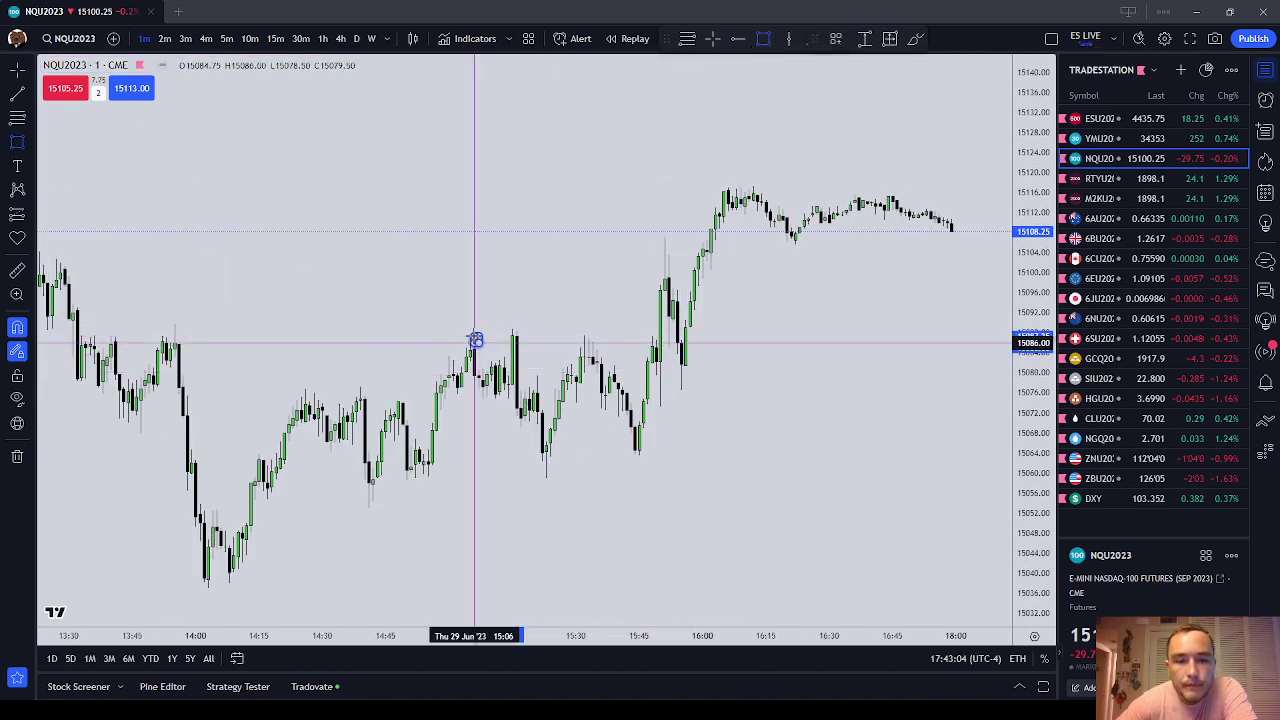
{"action": "left_click", "coordinate": [542, 333]}
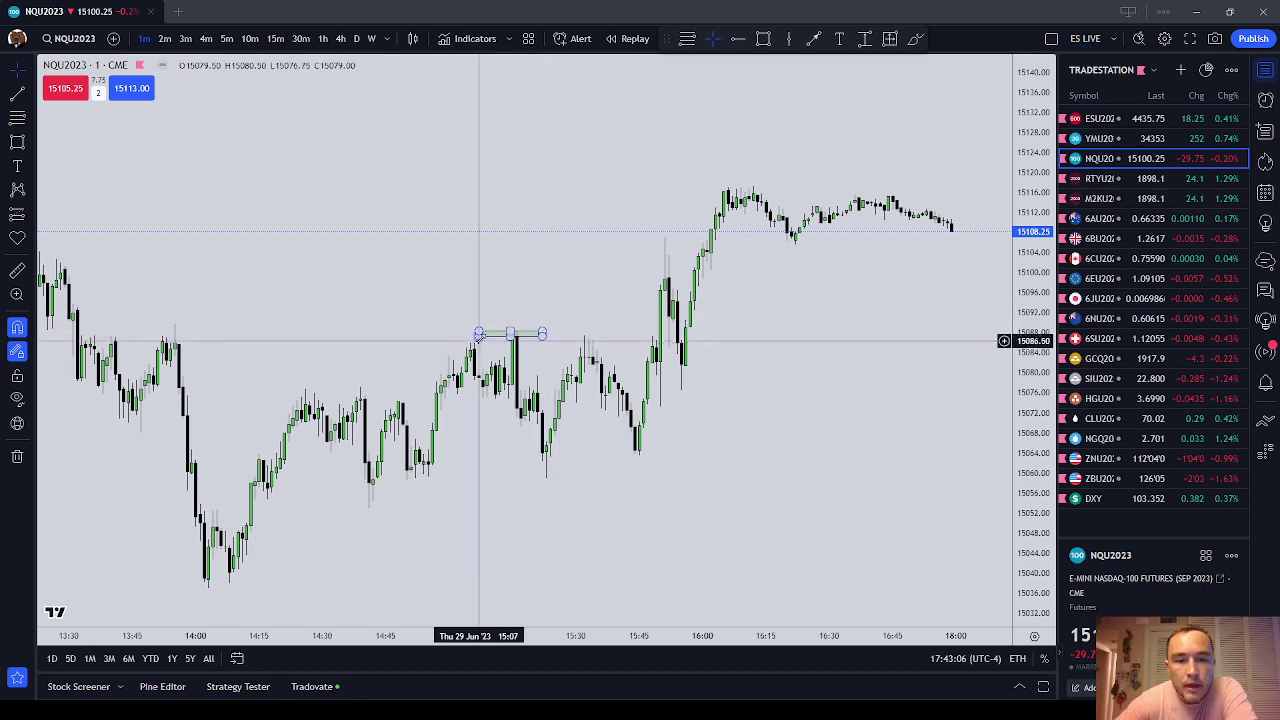
{"action": "left_click", "coordinate": [471, 289]}
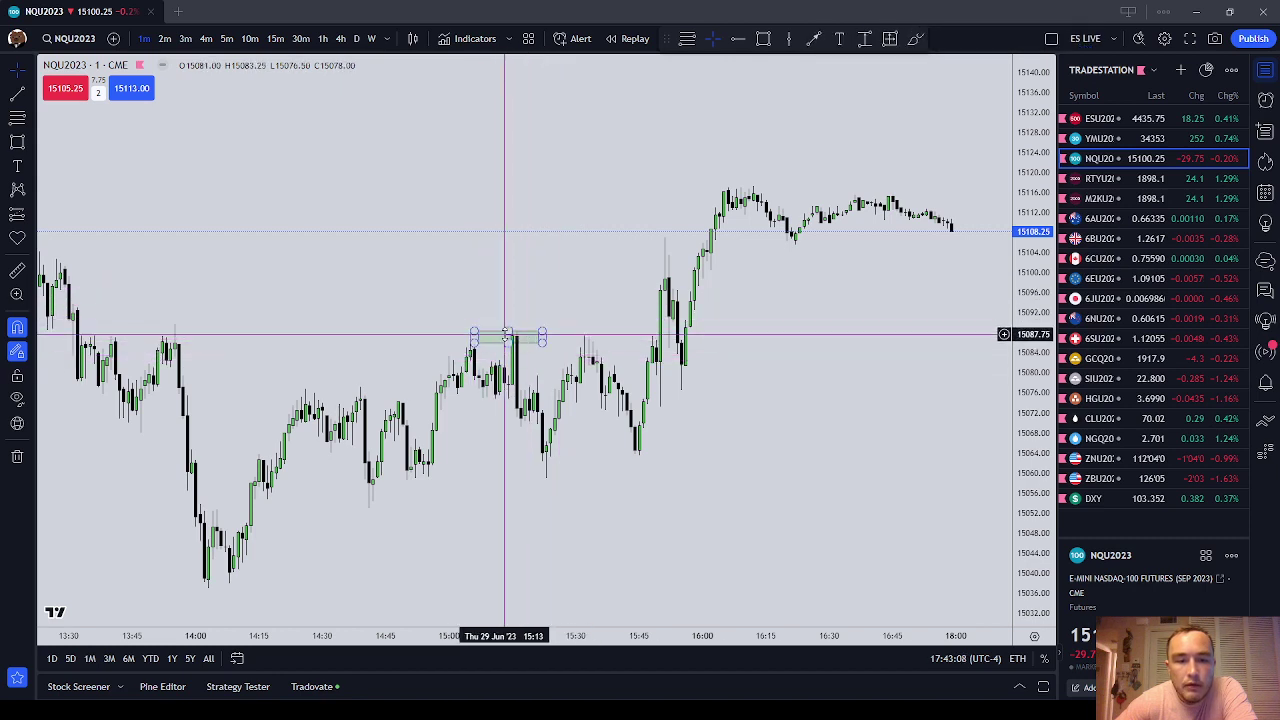
- Extend the rectangle's earlier edge back in time to just after 15:00
{"action": "left_click_drag", "start_coordinate": [515, 340], "coordinate": [567, 345]}
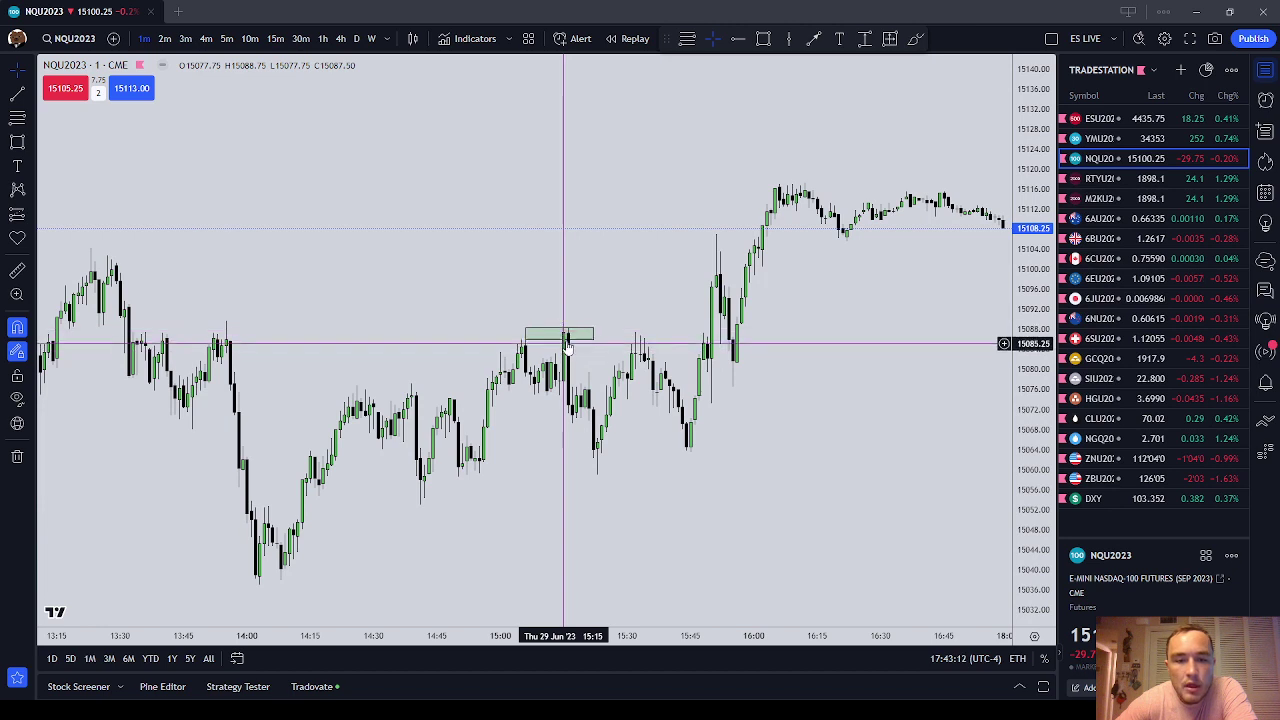
{"action": "left_click", "coordinate": [531, 340]}
{"action": "left_click_drag", "start_coordinate": [527, 335], "coordinate": [513, 335]}
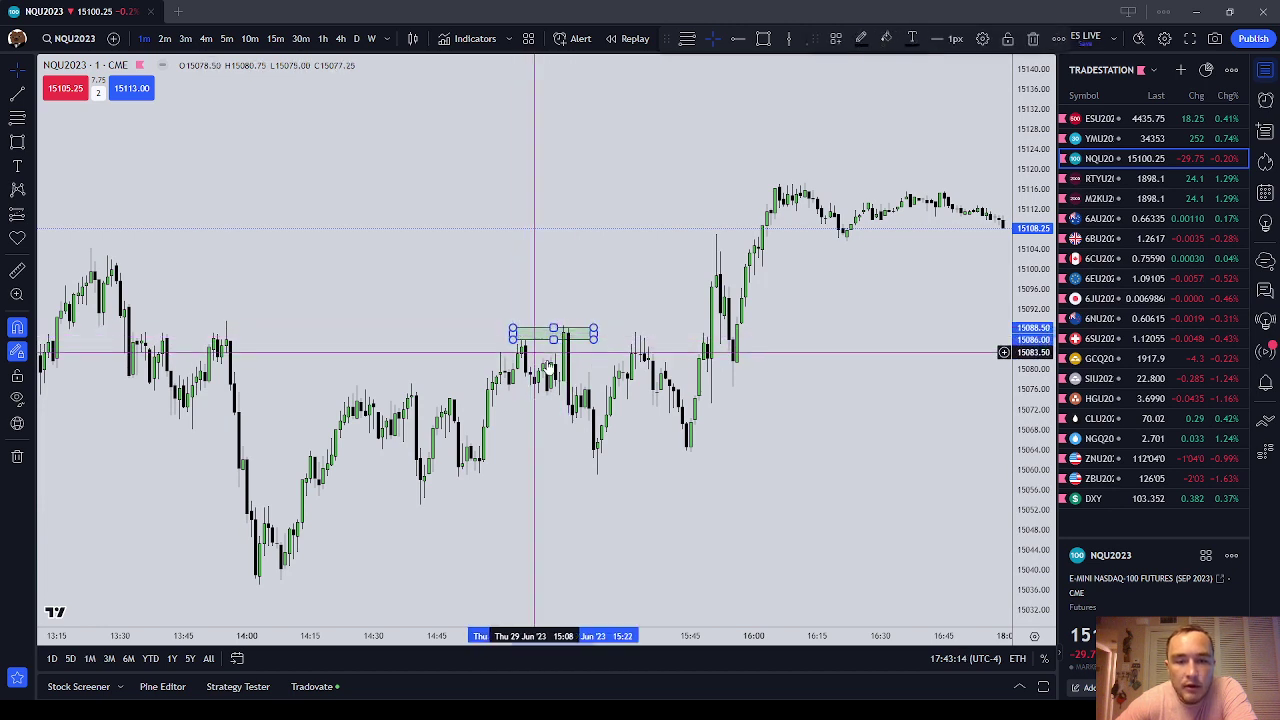
{"action": "left_click", "coordinate": [641, 457]}
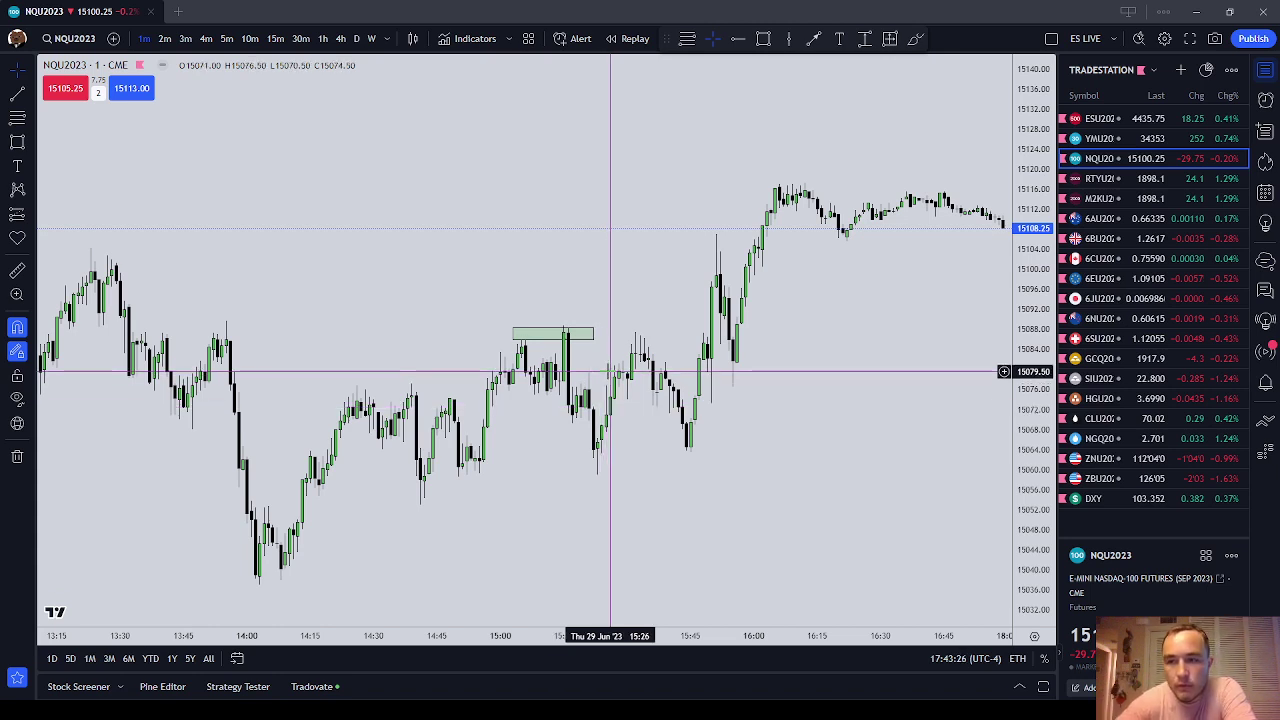
- Turn off magnet snapping and brush freehand lines along the rectangle and over the following swing high near 15:35 to 15:50
{"action": "left_click", "coordinate": [555, 335]}
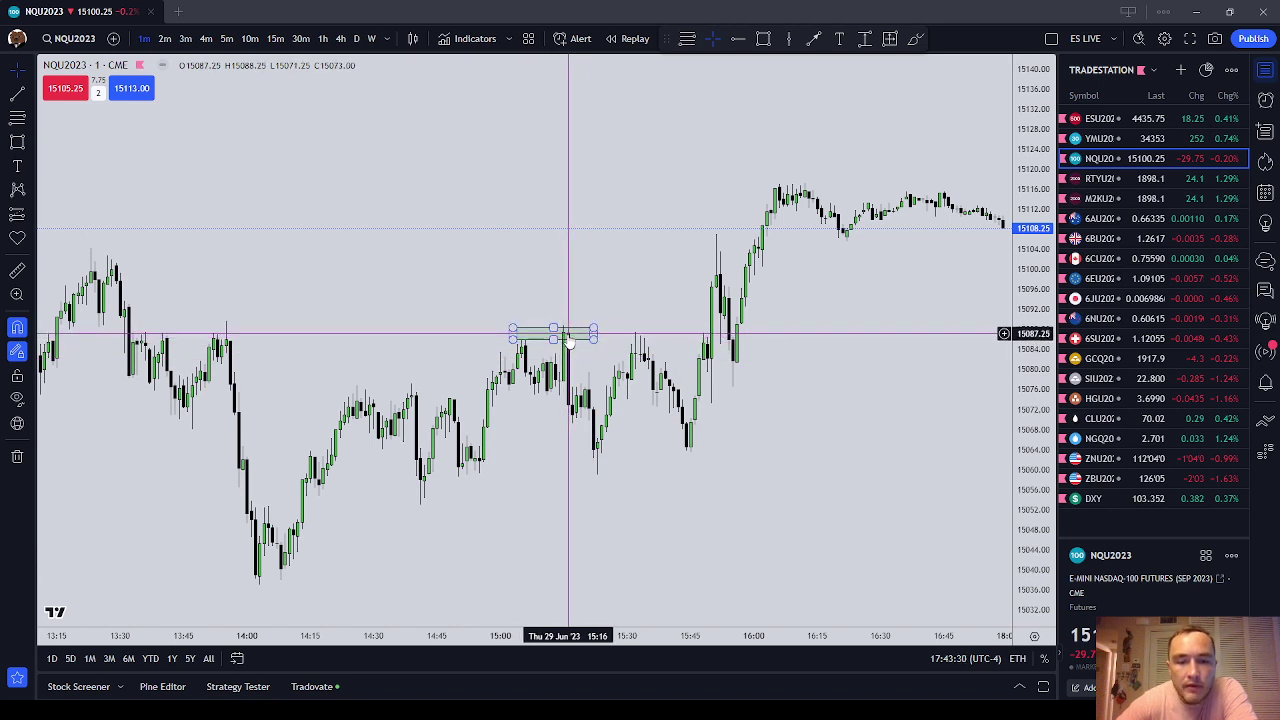
{"action": "left_click_drag", "start_coordinate": [558, 310], "coordinate": [587, 345]}
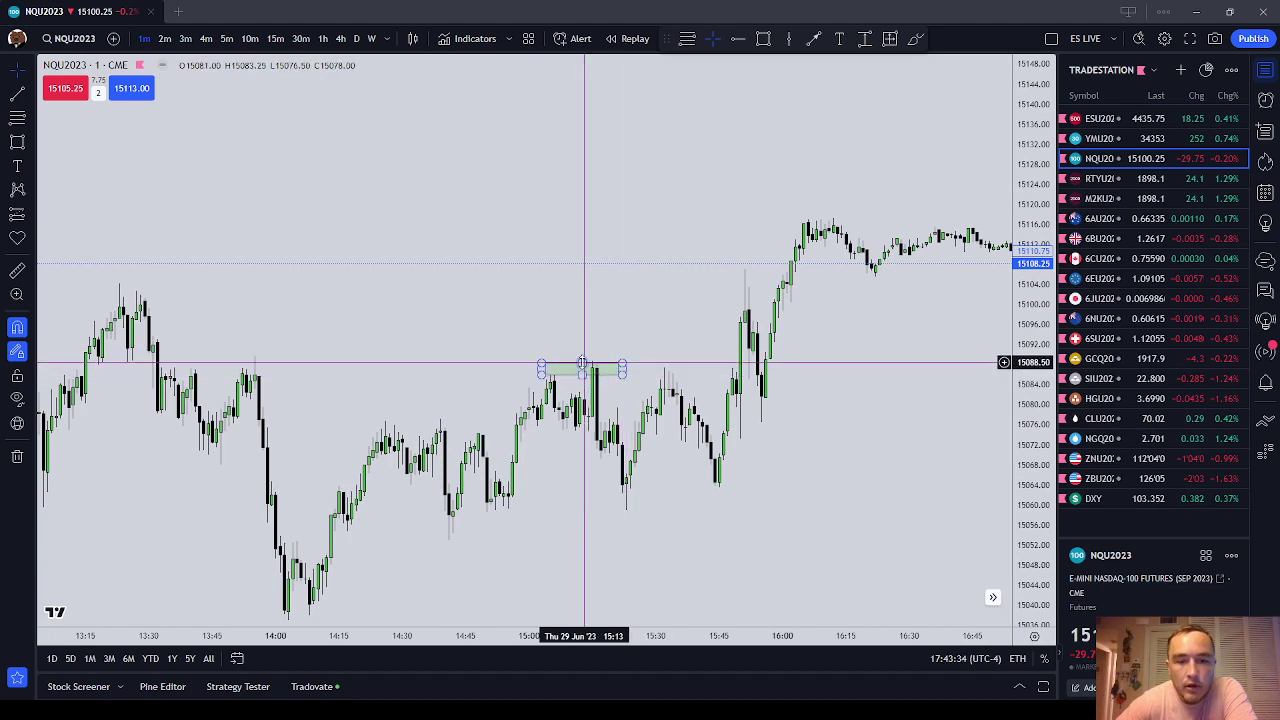
{"action": "scroll", "coordinate": [625, 306], "scroll_direction": "down", "scroll_amount": 1}
{"action": "left_click_drag", "start_coordinate": [625, 306], "coordinate": [636, 268]}
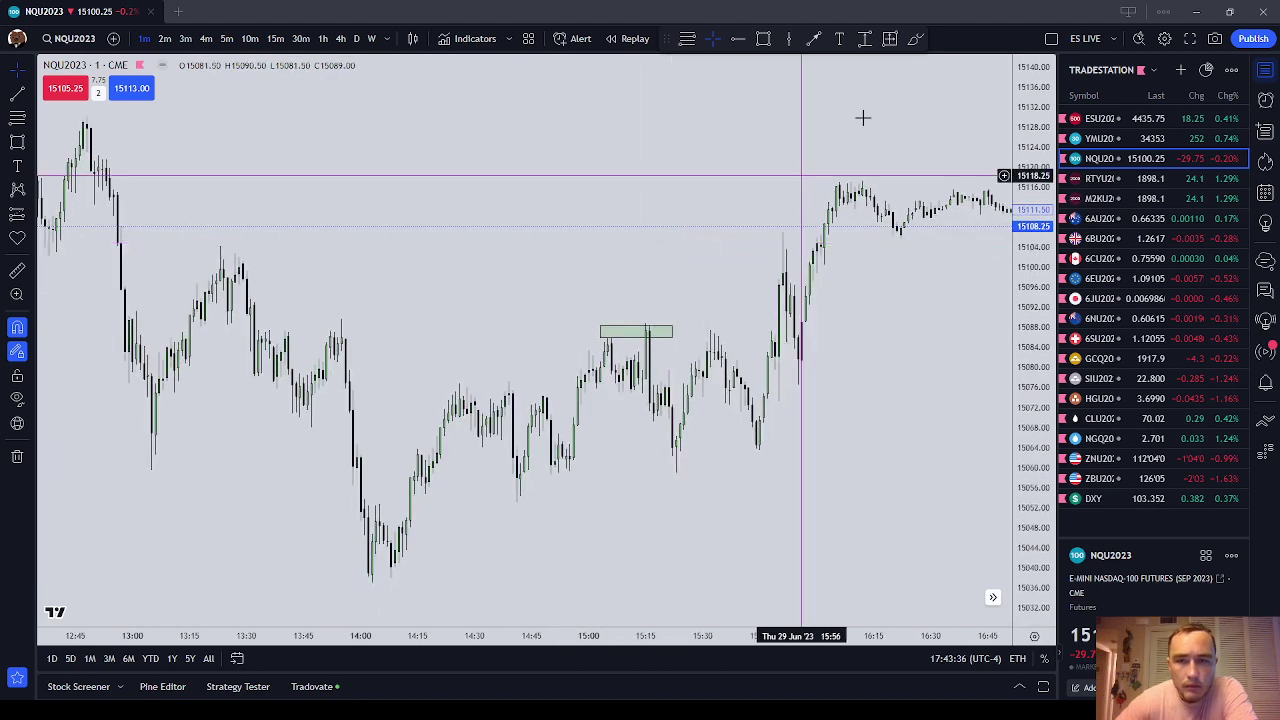
{"action": "left_click", "coordinate": [916, 39]}
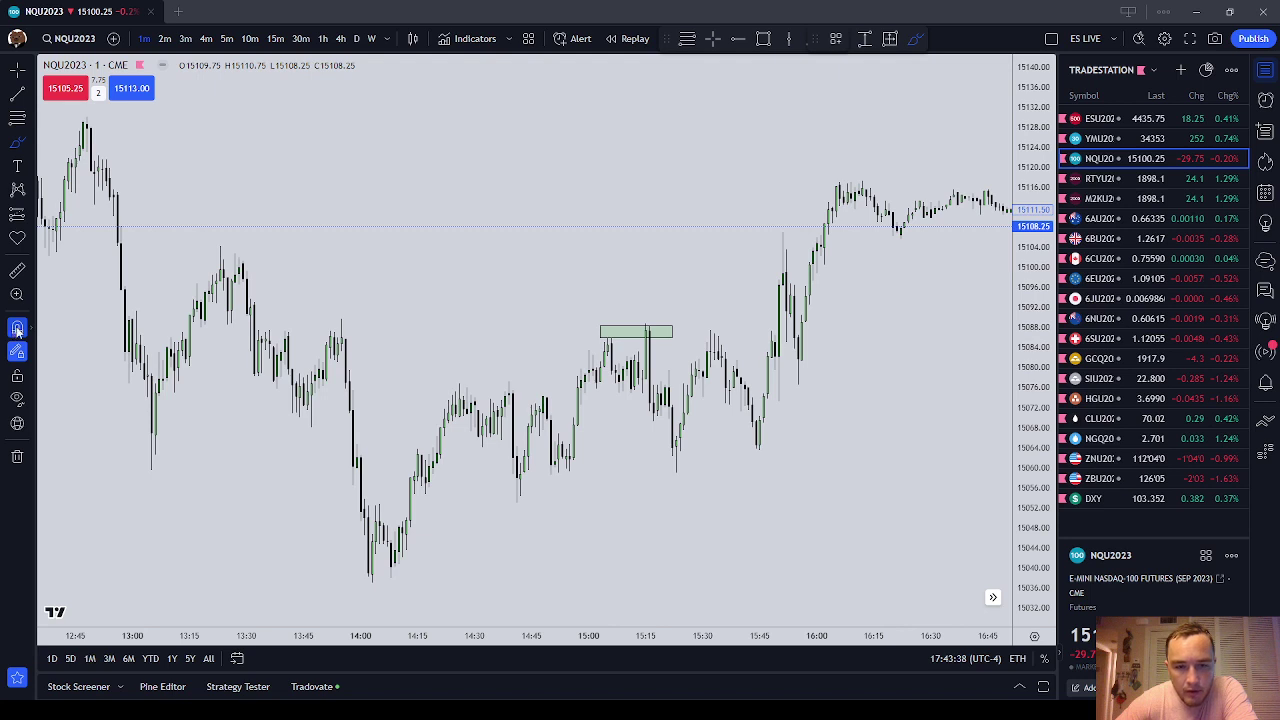
{"action": "left_click", "coordinate": [600, 329]}
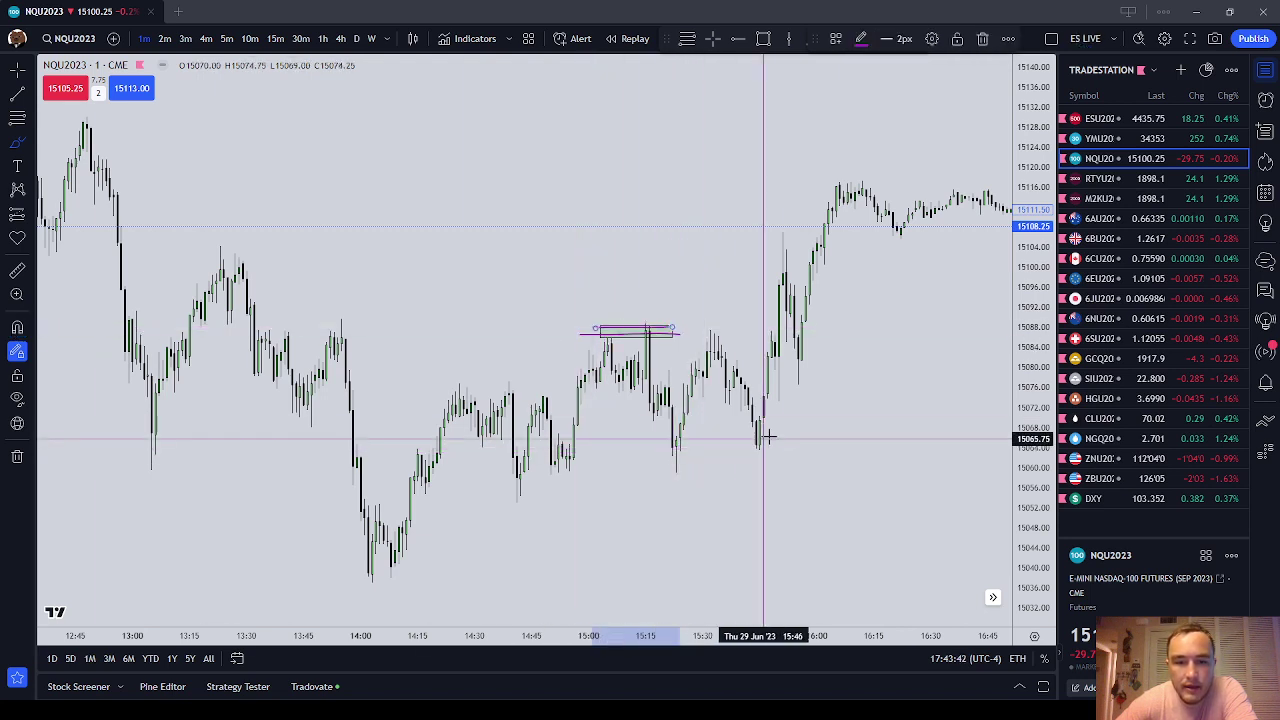
{"action": "left_click_drag", "start_coordinate": [713, 326], "coordinate": [783, 331]}
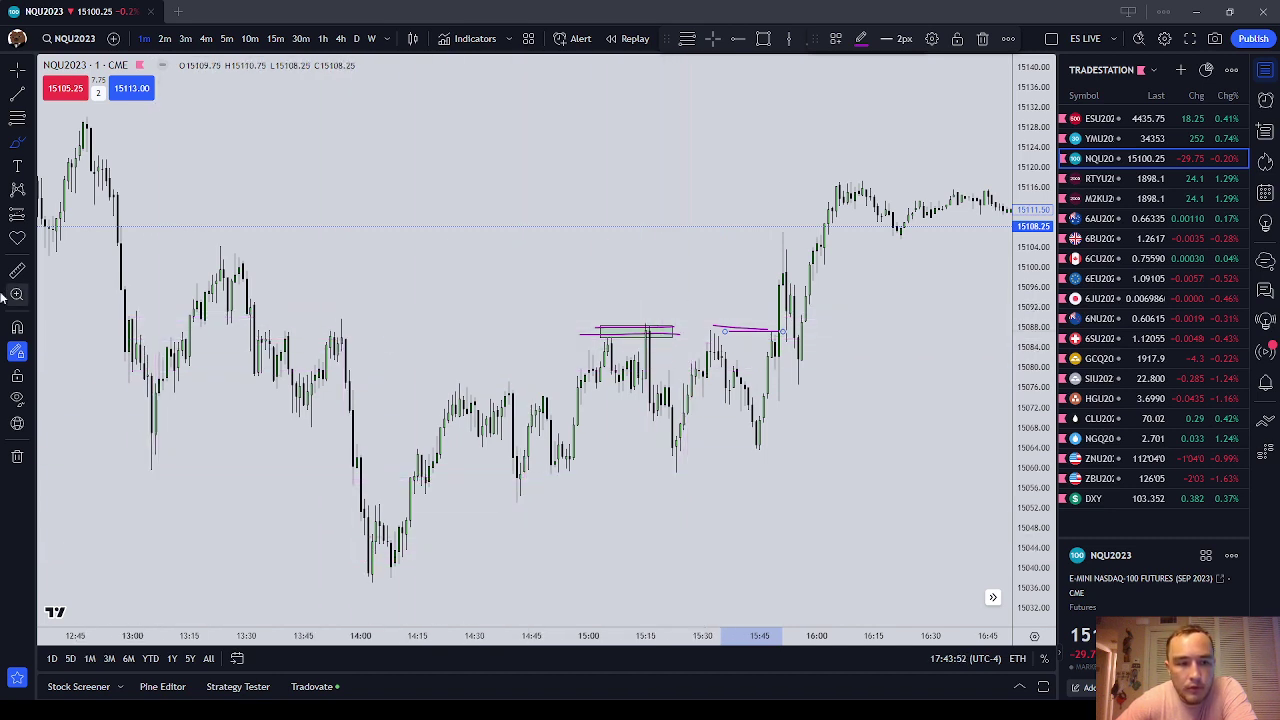
- Draw a rectangle under the 13:05 low from about 12:59 to 14:08, with its upper edge at about 15059
{"action": "left_click", "coordinate": [762, 38]}
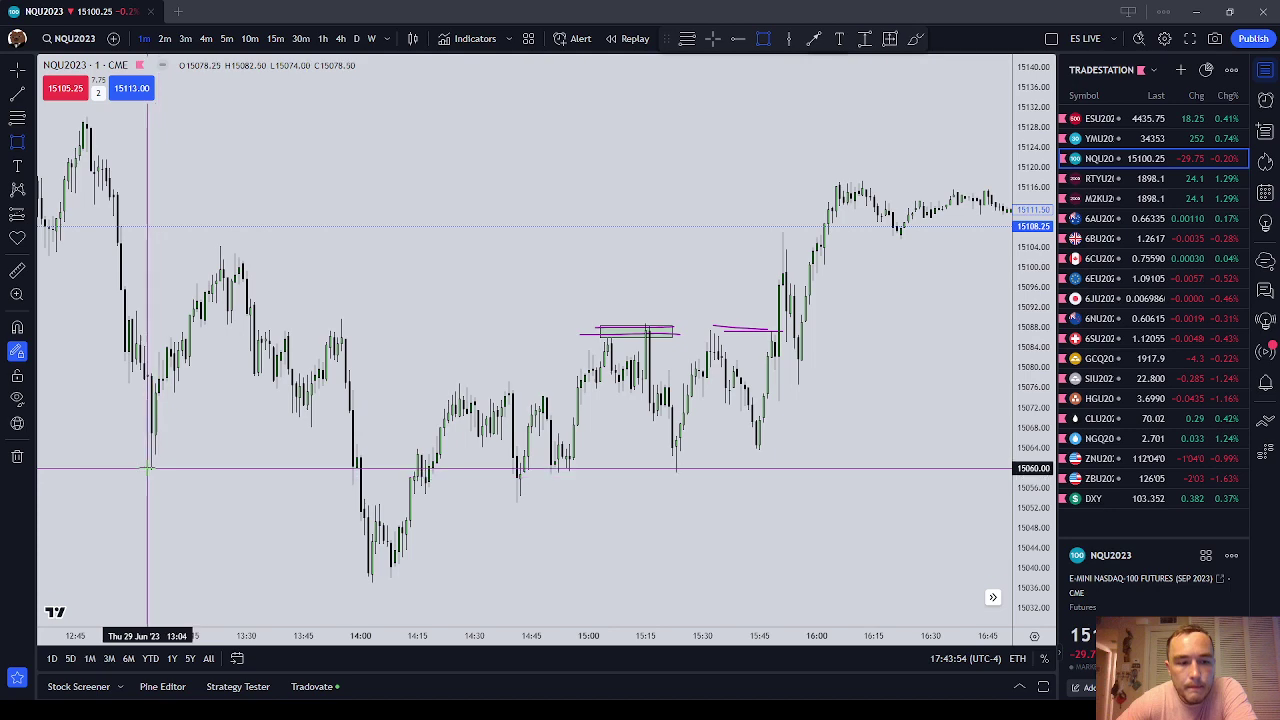
{"action": "left_click_drag", "start_coordinate": [147, 468], "coordinate": [391, 485]}
{"action": "left_click_drag", "start_coordinate": [426, 409], "coordinate": [523, 383]}
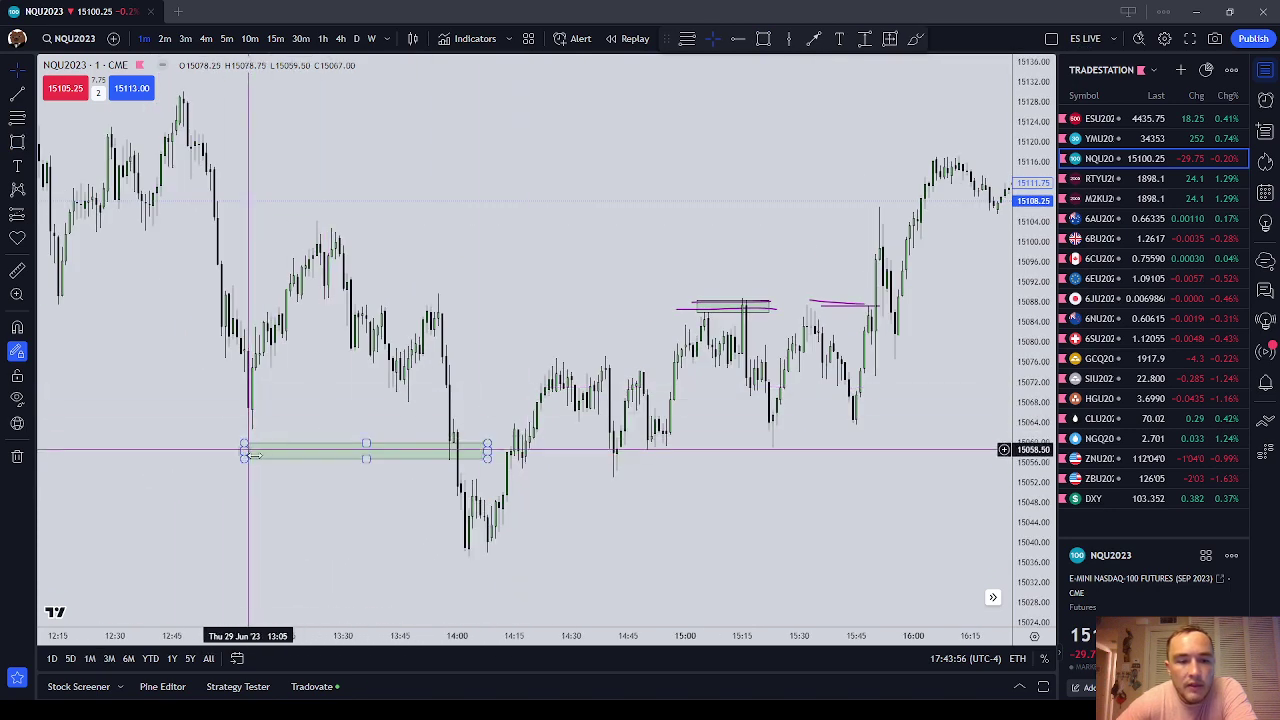
{"action": "left_click", "coordinate": [366, 451]}
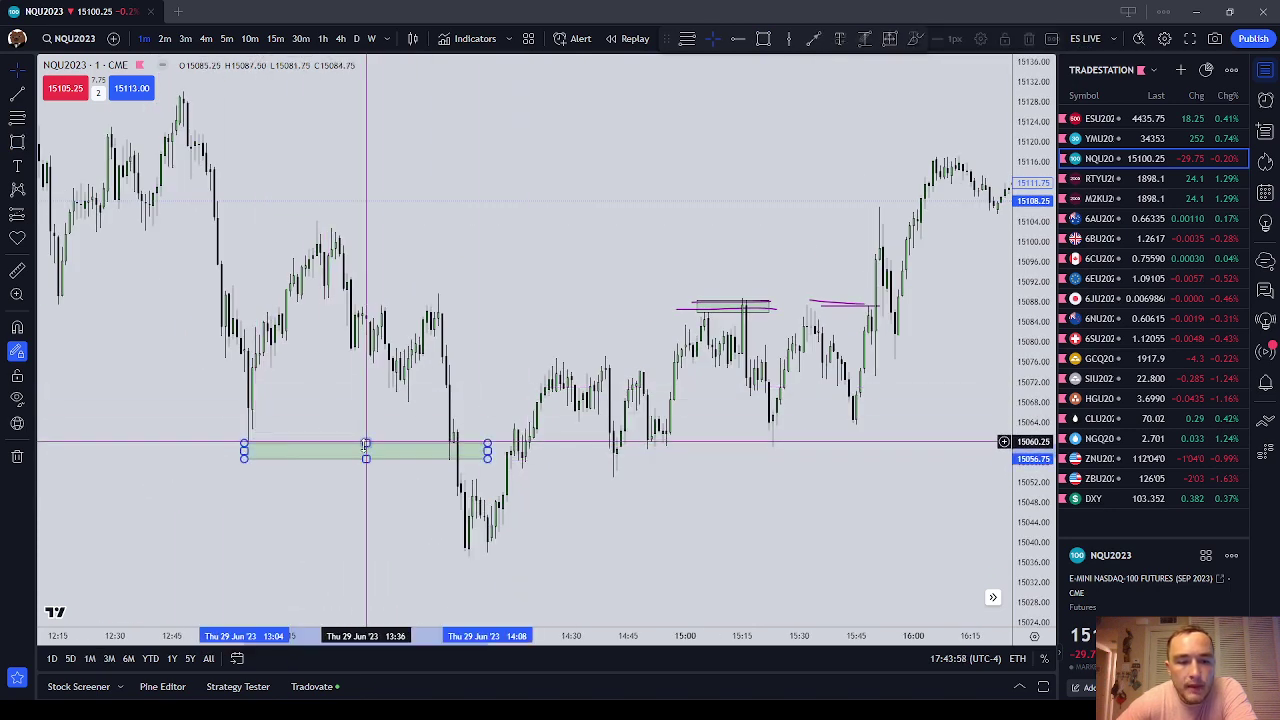
{"action": "left_click", "coordinate": [472, 477]}
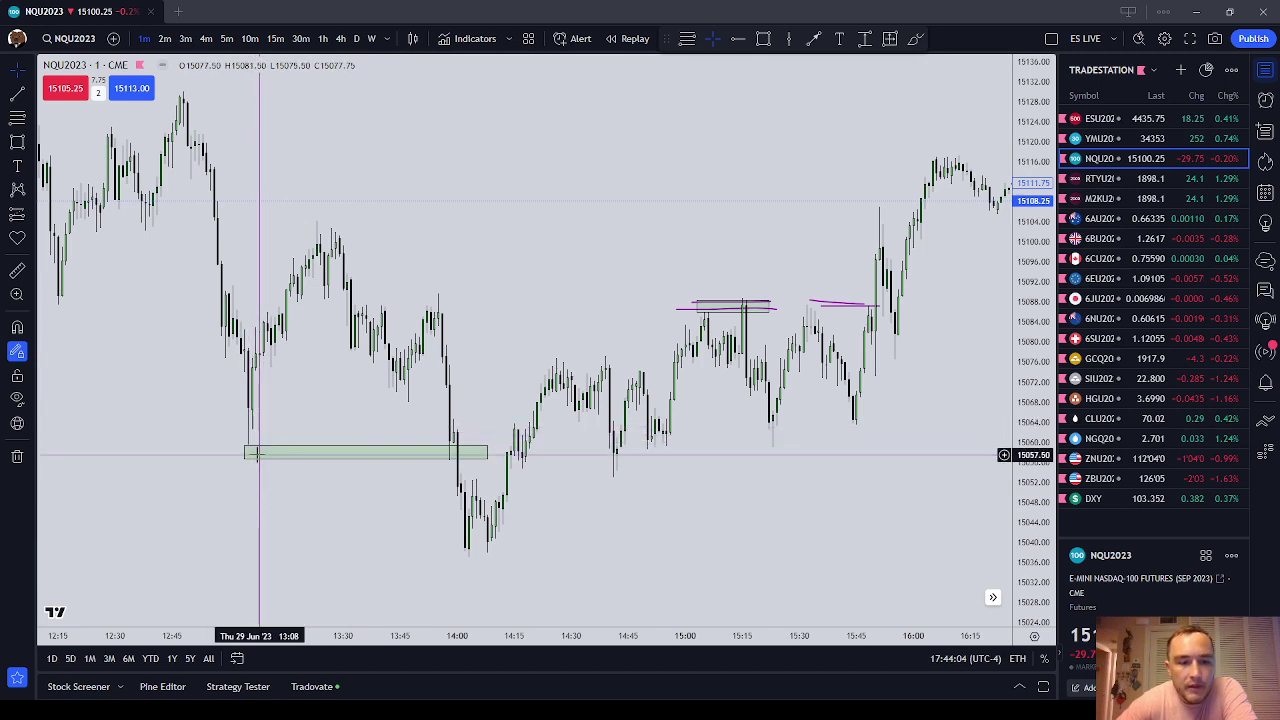
{"action": "left_click", "coordinate": [244, 452]}
{"action": "left_click_drag", "start_coordinate": [244, 452], "coordinate": [226, 452]}
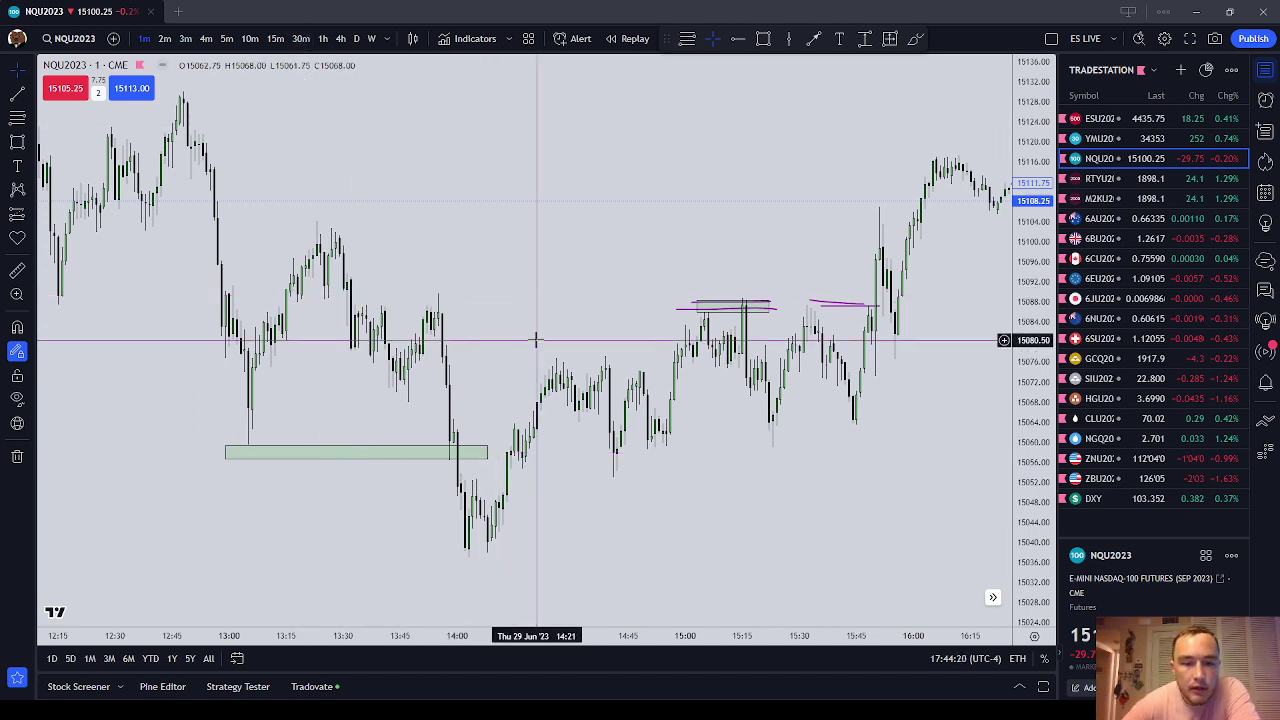
- Move the lower rectangle onto the lows around 14:00, spanning about 13:26 to 14:35 and 15038.25 to 15040.75
{"action": "left_click_drag", "start_coordinate": [501, 411], "coordinate": [551, 417]}
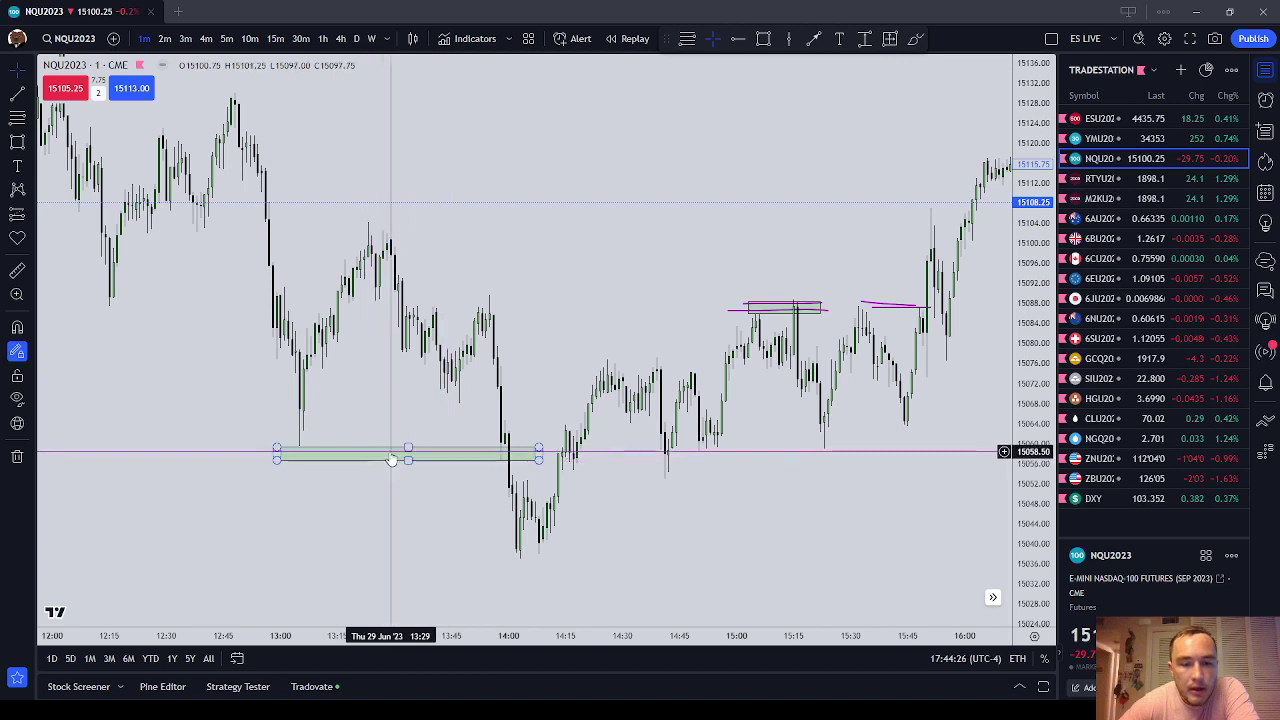
{"action": "left_click", "coordinate": [448, 460]}
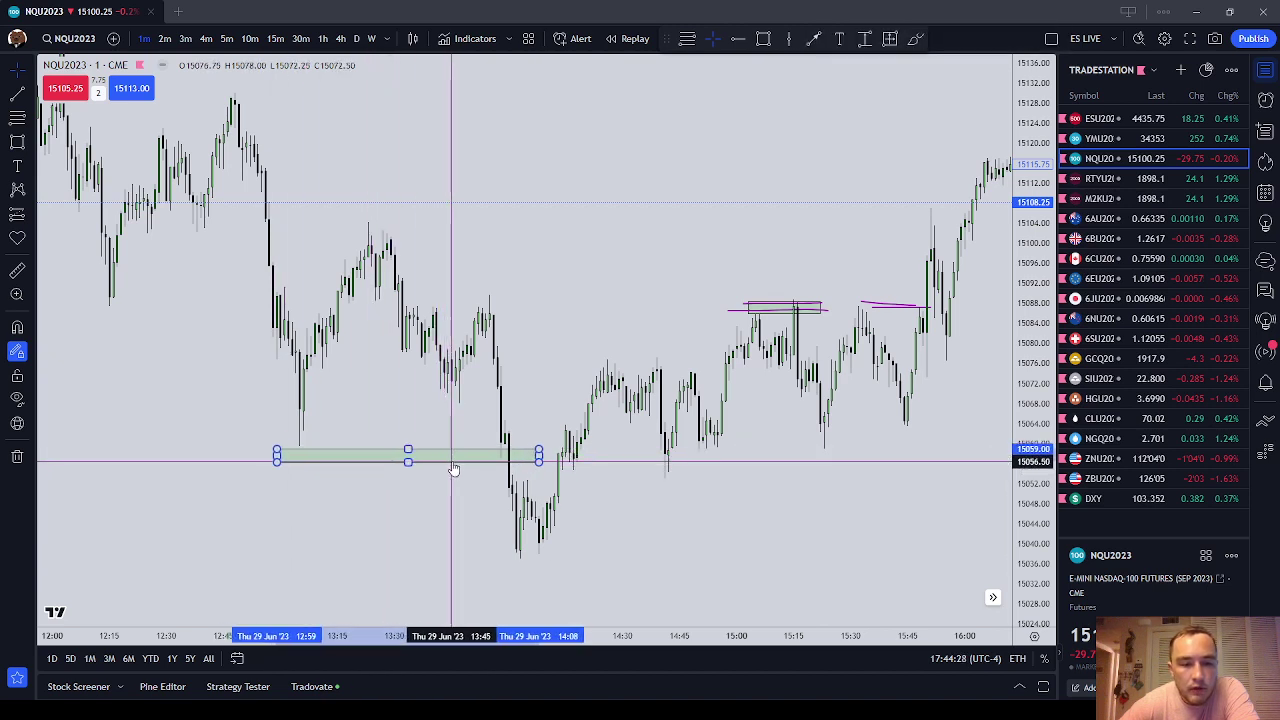
{"action": "left_click_drag", "start_coordinate": [455, 467], "coordinate": [556, 559]}
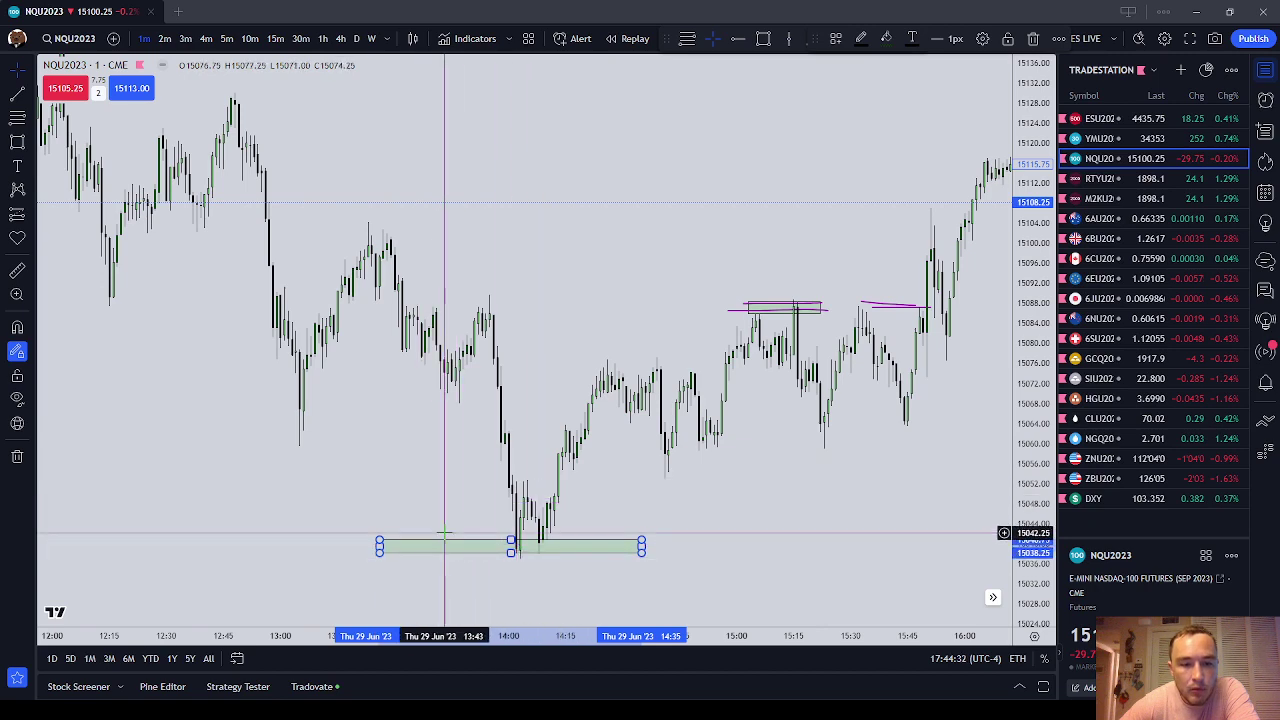
- Delete the lower brush line across the upper rectangle and the rectangle at the 14:00 lows
{"action": "left_click_drag", "start_coordinate": [794, 492], "coordinate": [608, 497]}
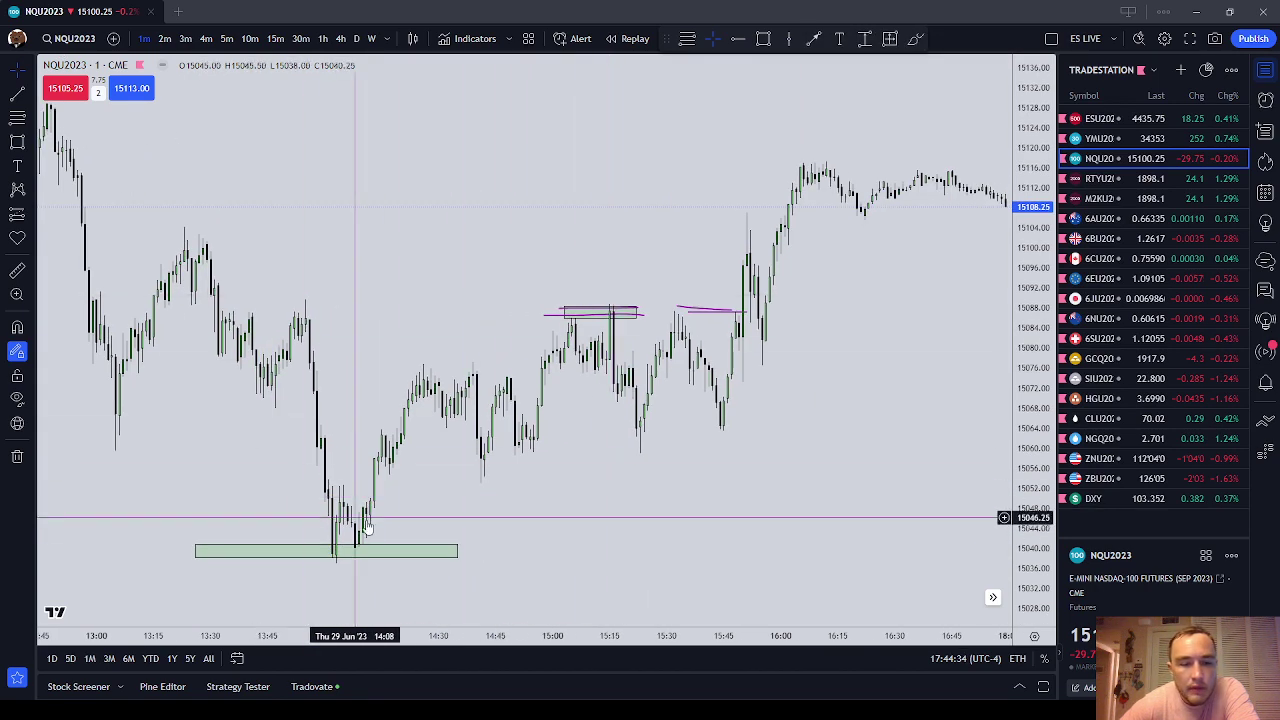
{"action": "left_click", "coordinate": [393, 552]}
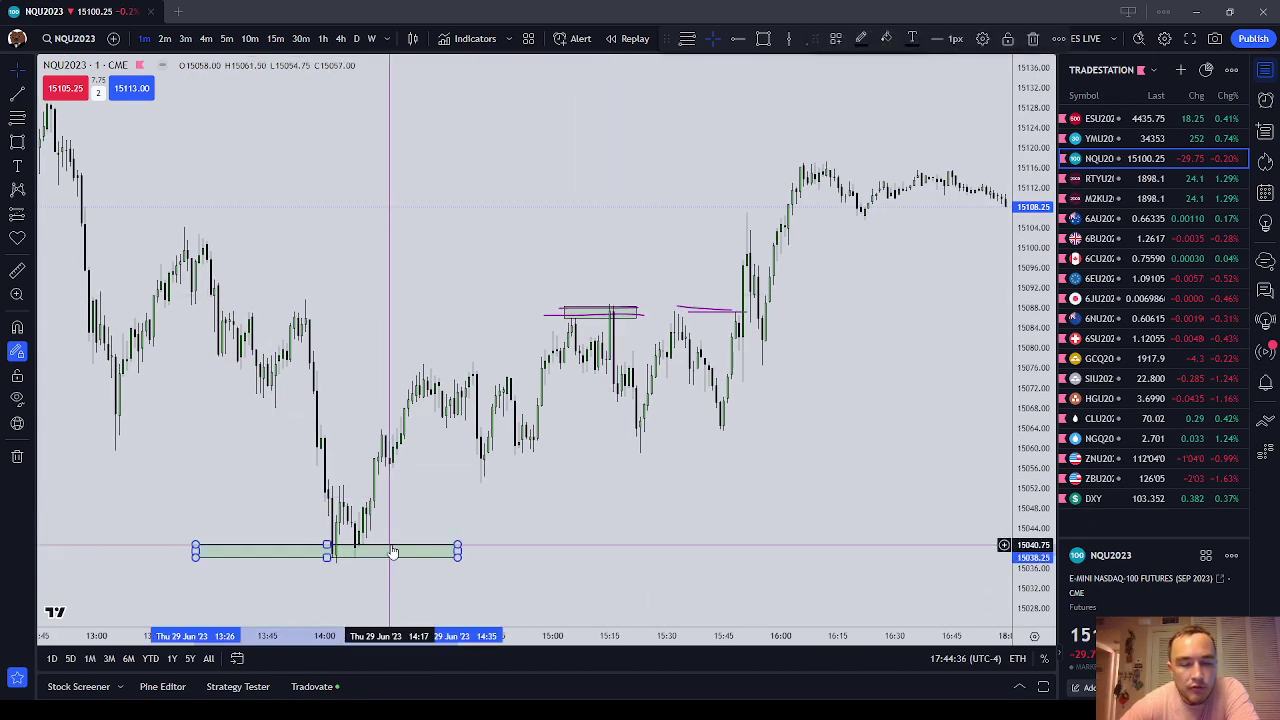
{"action": "left_click", "coordinate": [617, 423]}
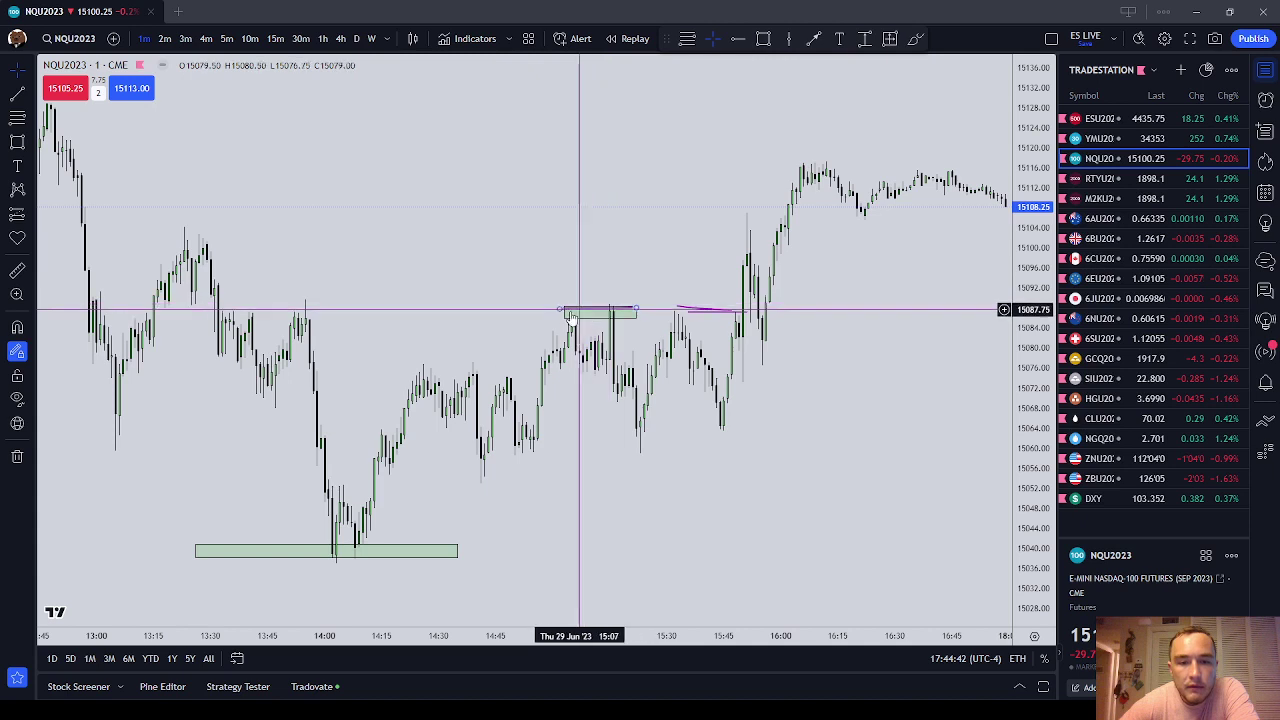
{"action": "left_click", "coordinate": [386, 551]}
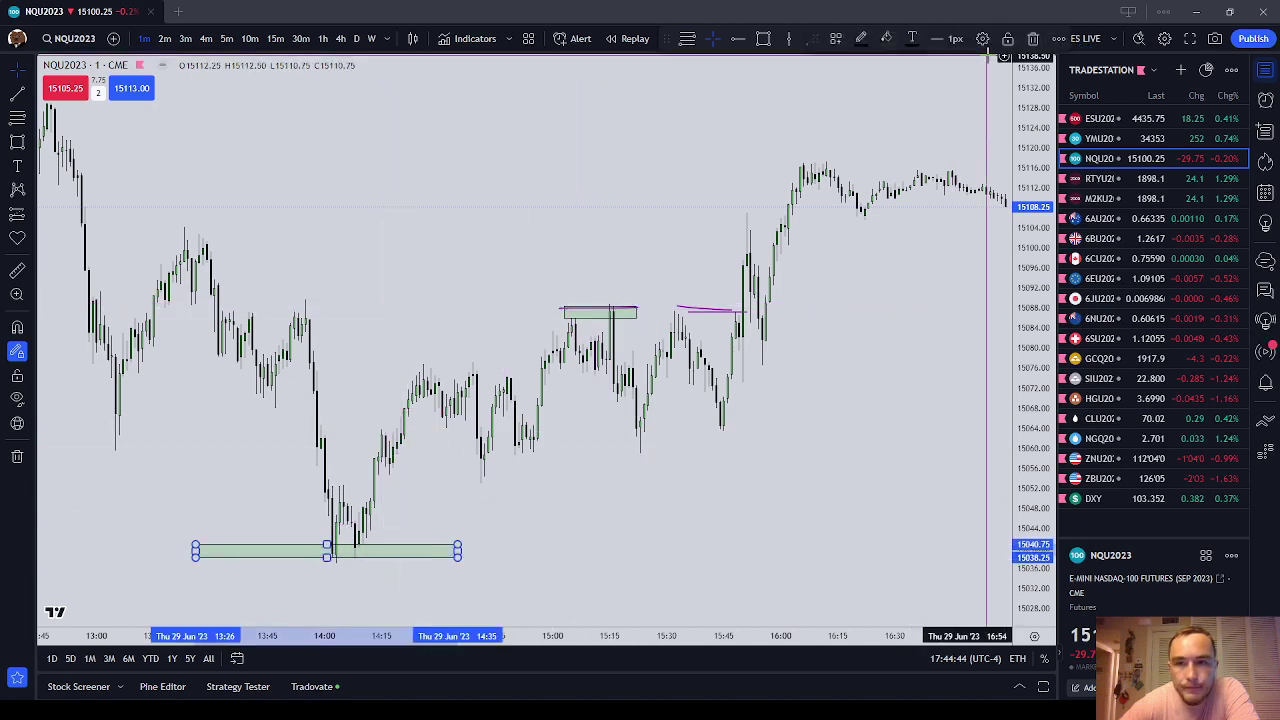
{"action": "key", "text": "Delete"}
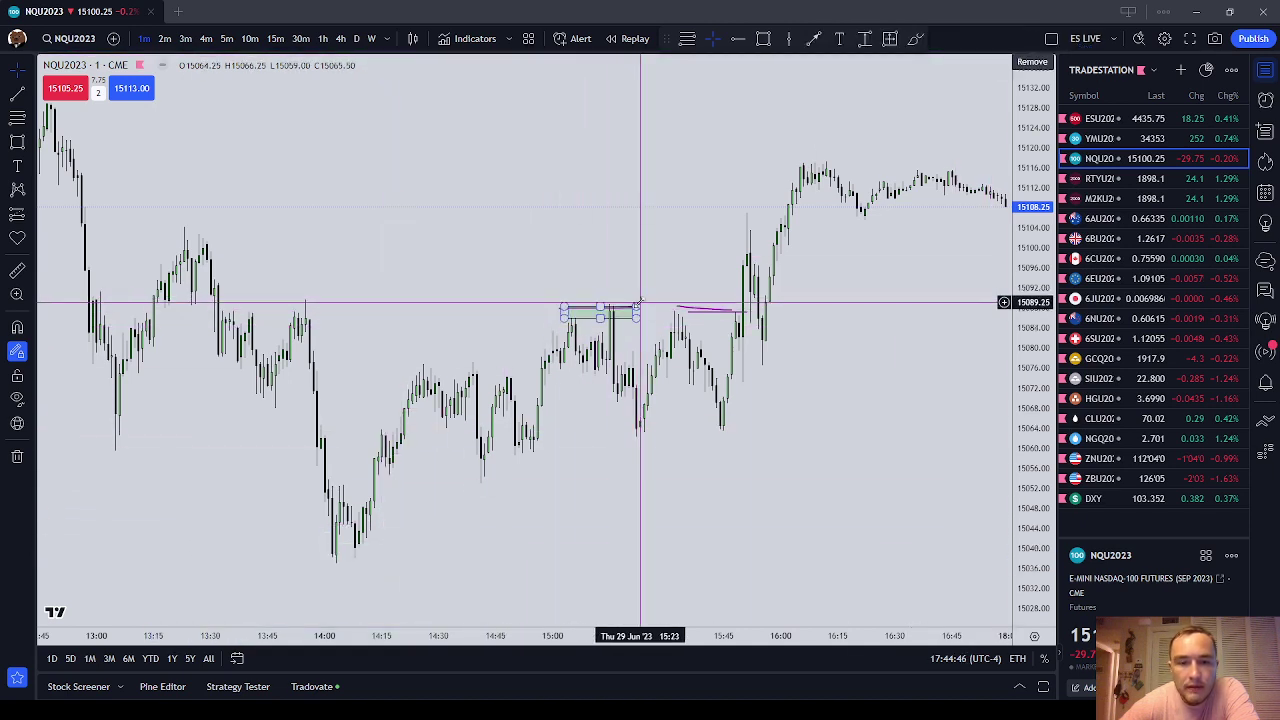
- Delete the remaining brush line along the upper edge of the rectangle at the 15:00 to 15:22 highs
{"action": "scroll", "coordinate": [683, 397], "scroll_direction": "down", "scroll_amount": 1}
{"action": "left_click_drag", "start_coordinate": [822, 447], "coordinate": [826, 449]}
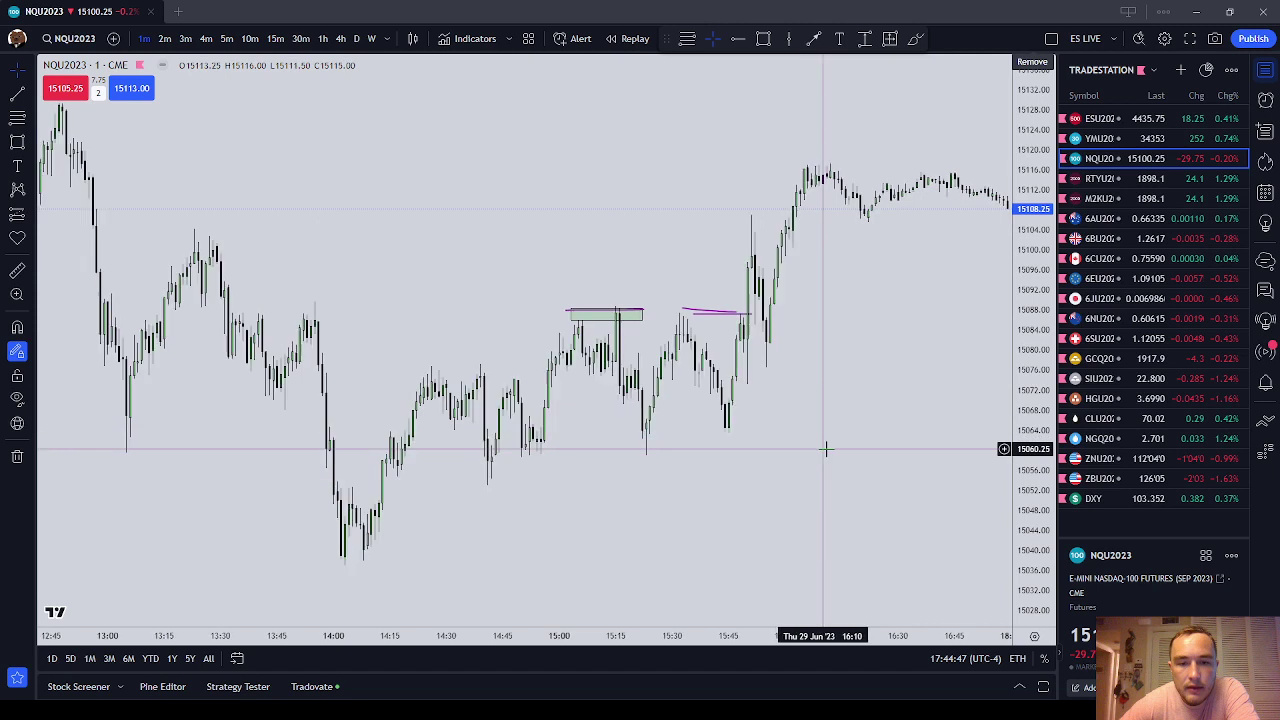
{"action": "left_click", "coordinate": [628, 312]}
{"action": "left_click", "coordinate": [981, 38]}
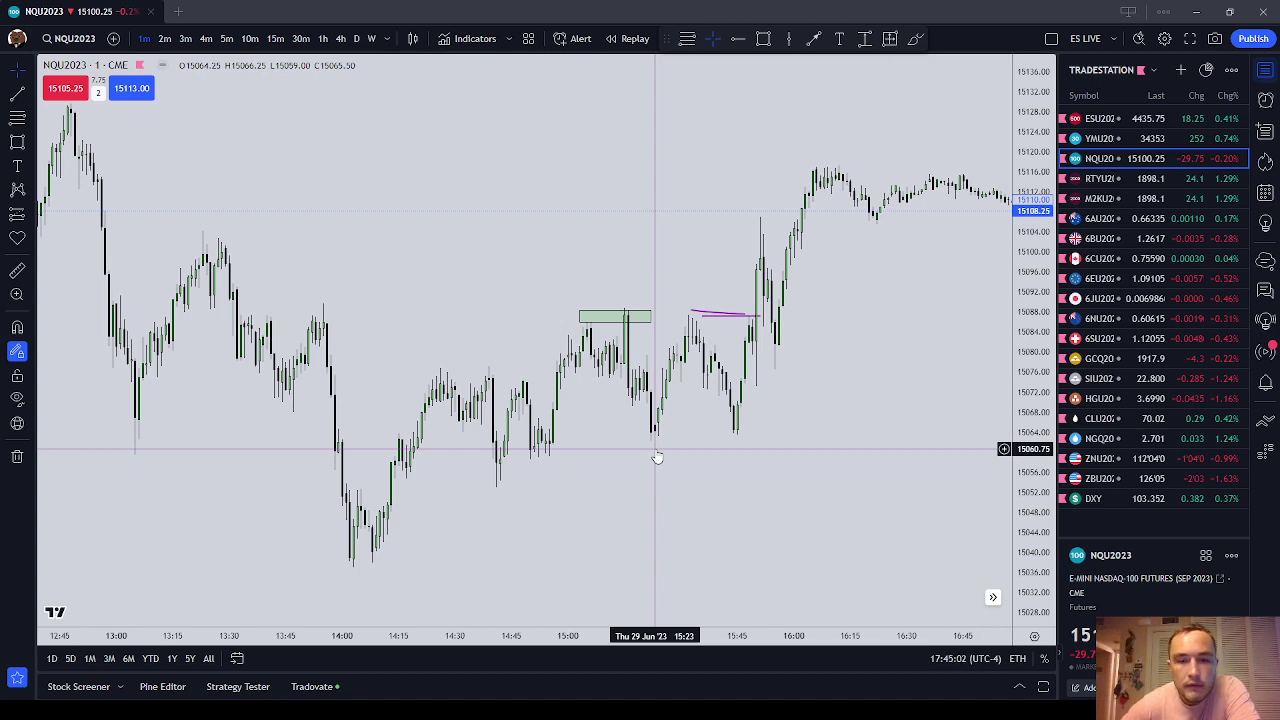
- Try to raise the rectangle's upper edge to 15089.50
{"action": "left_click", "coordinate": [614, 311]}
{"action": "left_click_drag", "start_coordinate": [615, 311], "coordinate": [615, 307]}
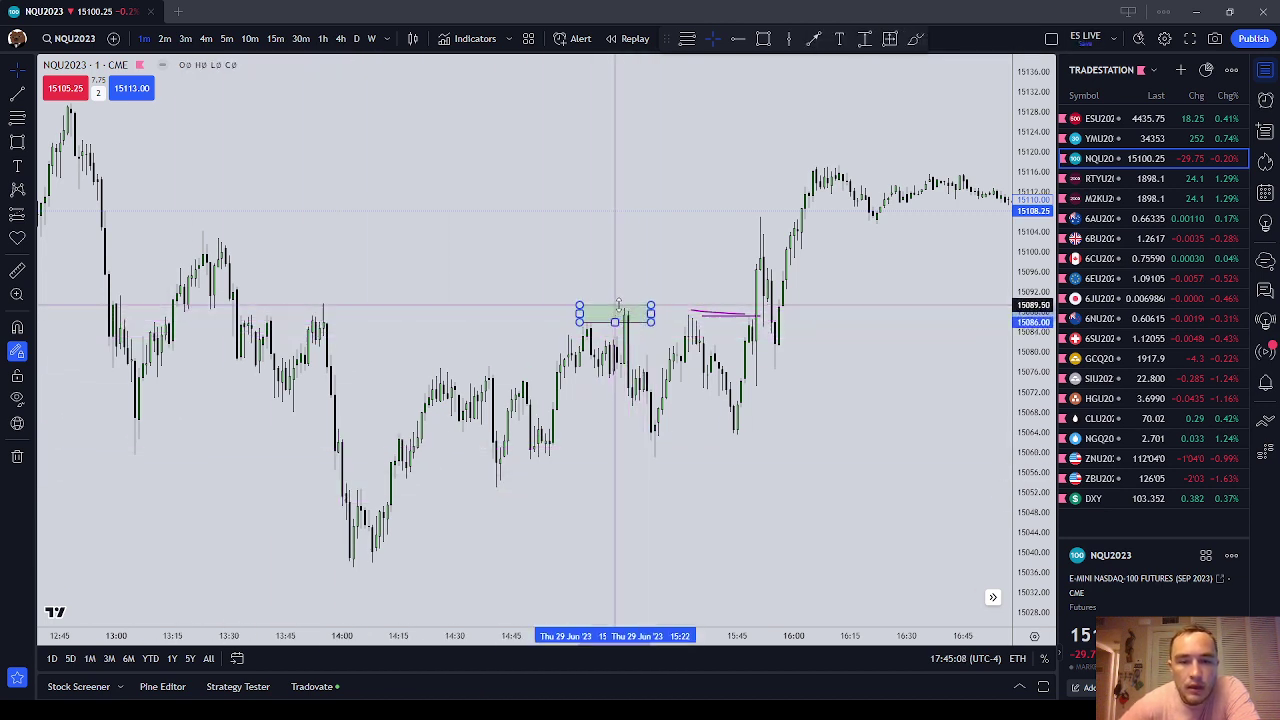
{"action": "left_click", "coordinate": [596, 303]}
- Stretch the price scale and examine how the rectangle's edges line up with the candle highs between 15:00 and 15:20
{"action": "left_click_drag", "start_coordinate": [714, 382], "coordinate": [746, 404]}
{"action": "scroll", "coordinate": [749, 406], "scroll_direction": "up", "scroll_amount": 1}
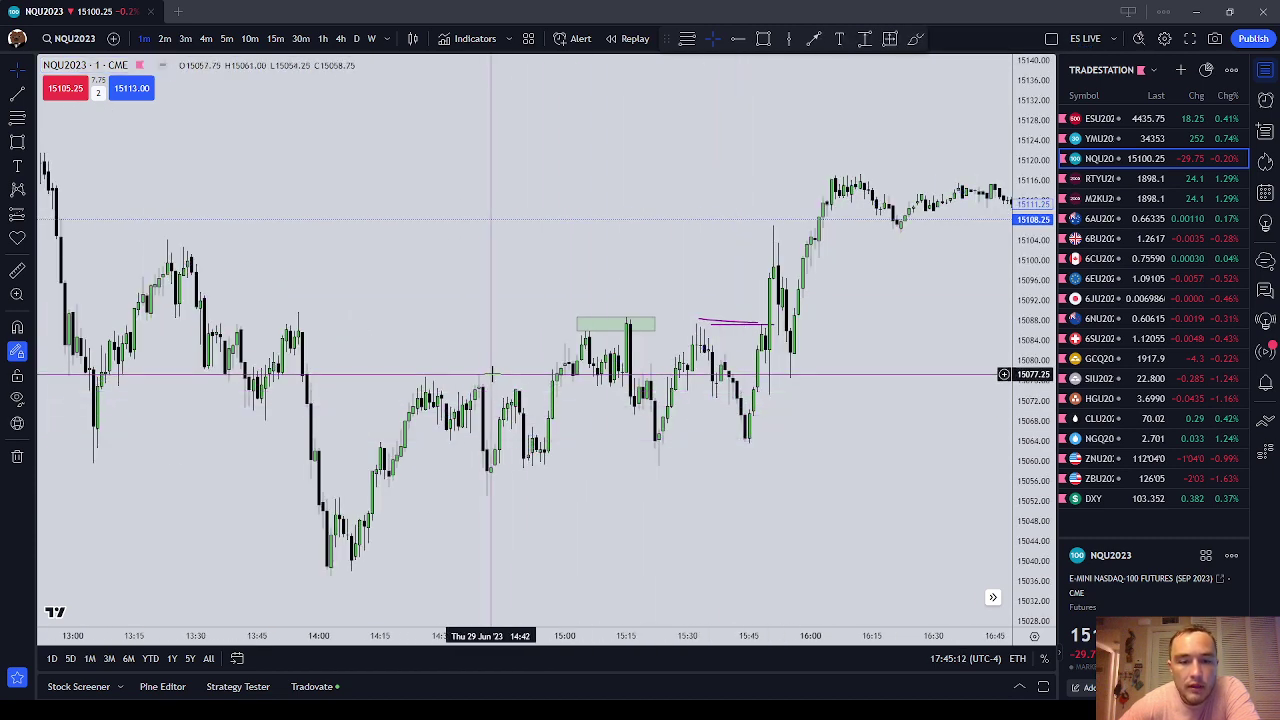
{"action": "left_click", "coordinate": [629, 328]}
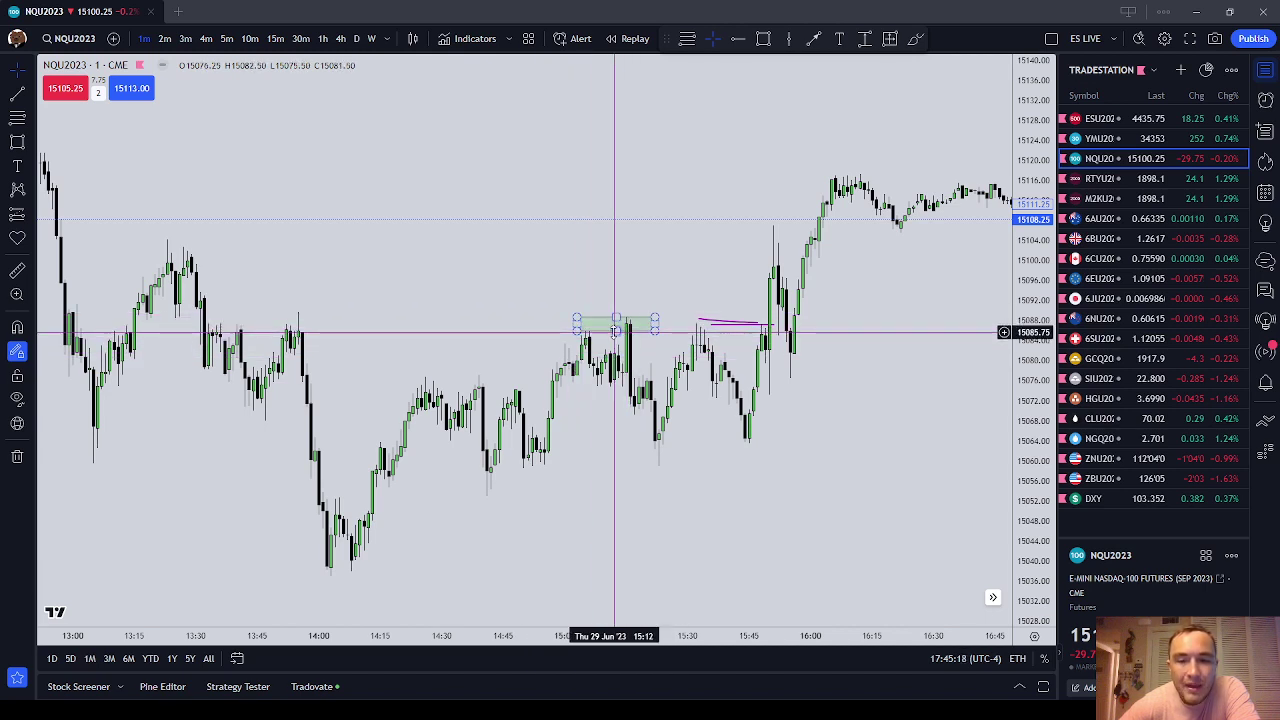
{"action": "left_click", "coordinate": [601, 343]}
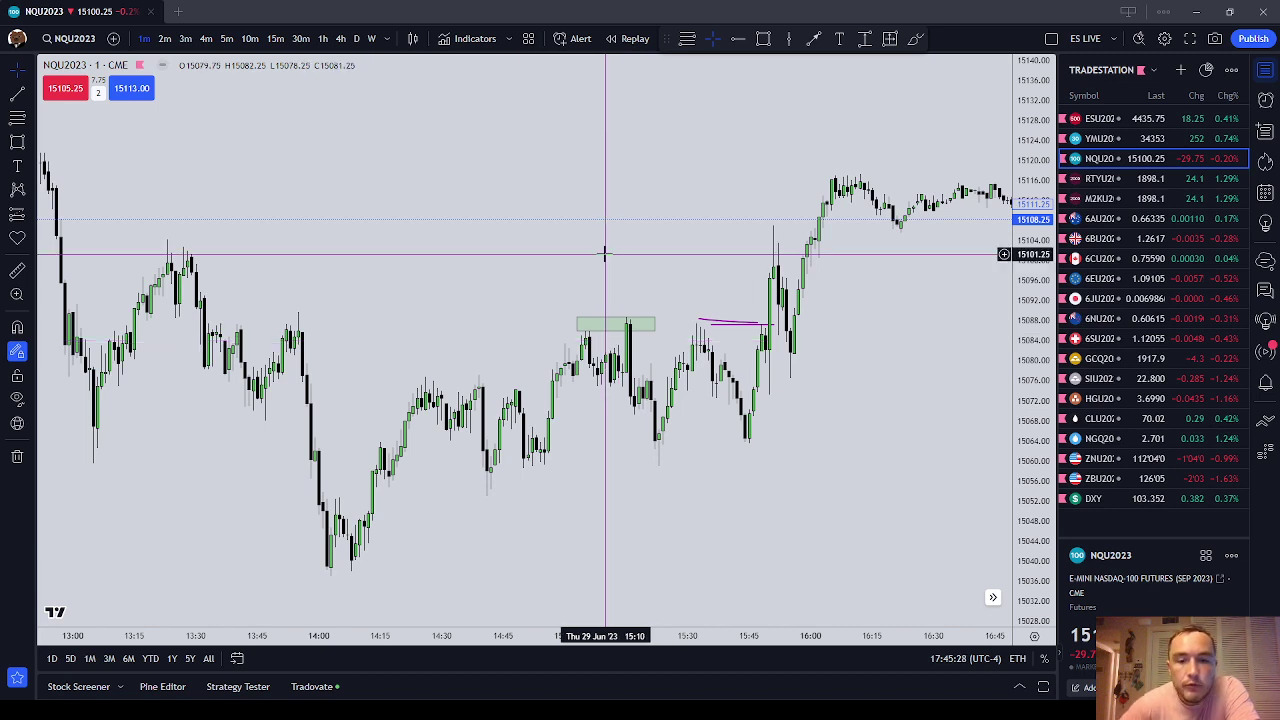
{"action": "left_click", "coordinate": [620, 323]}
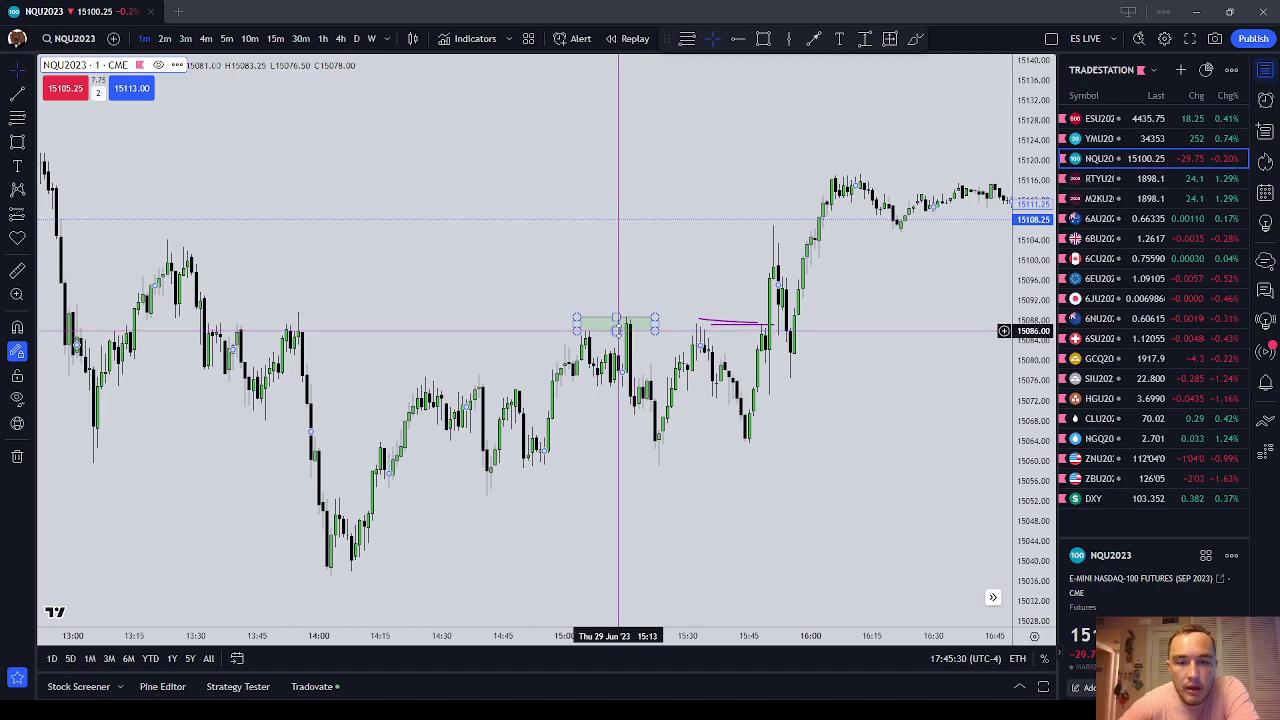
{"action": "left_click_drag", "start_coordinate": [1036, 398], "coordinate": [1036, 239]}
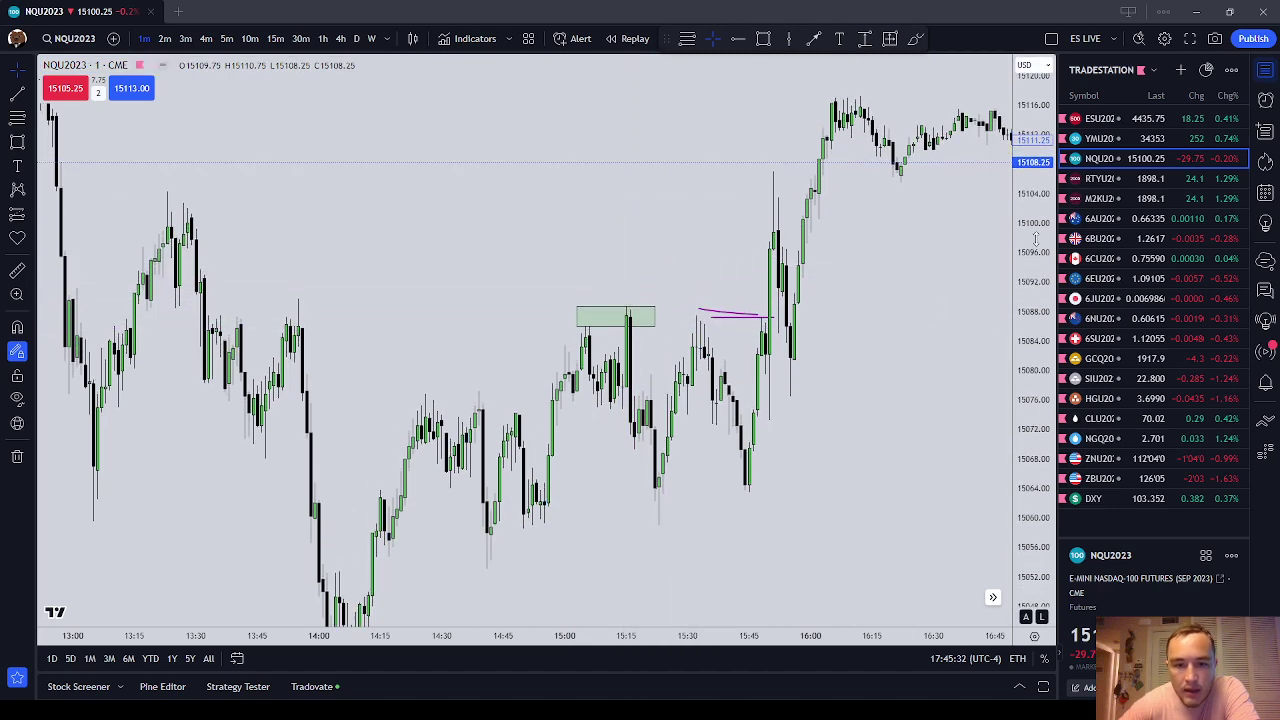
- Delete the two purple brush lines at the 15:30 to 15:50 highs
{"action": "scroll", "coordinate": [829, 400], "scroll_direction": "up", "scroll_amount": 1}
{"action": "left_click", "coordinate": [745, 320]}
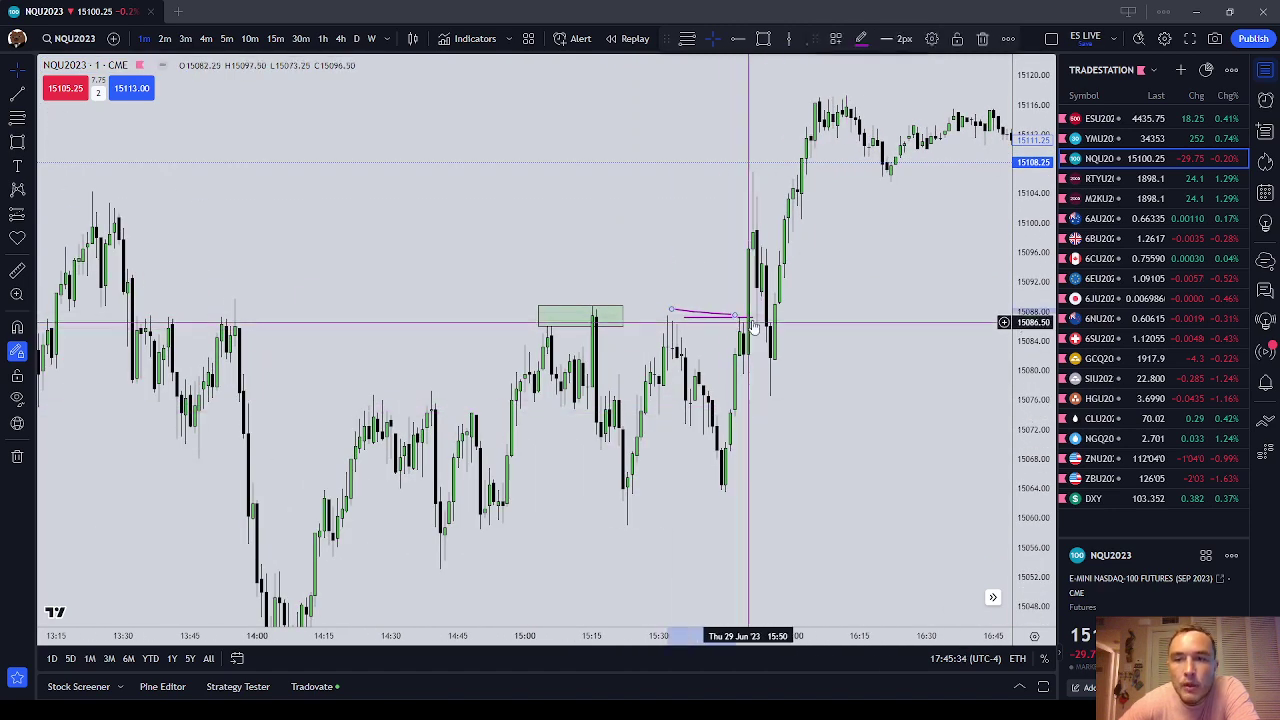
{"action": "left_click", "coordinate": [982, 39]}
{"action": "left_click", "coordinate": [724, 316]}
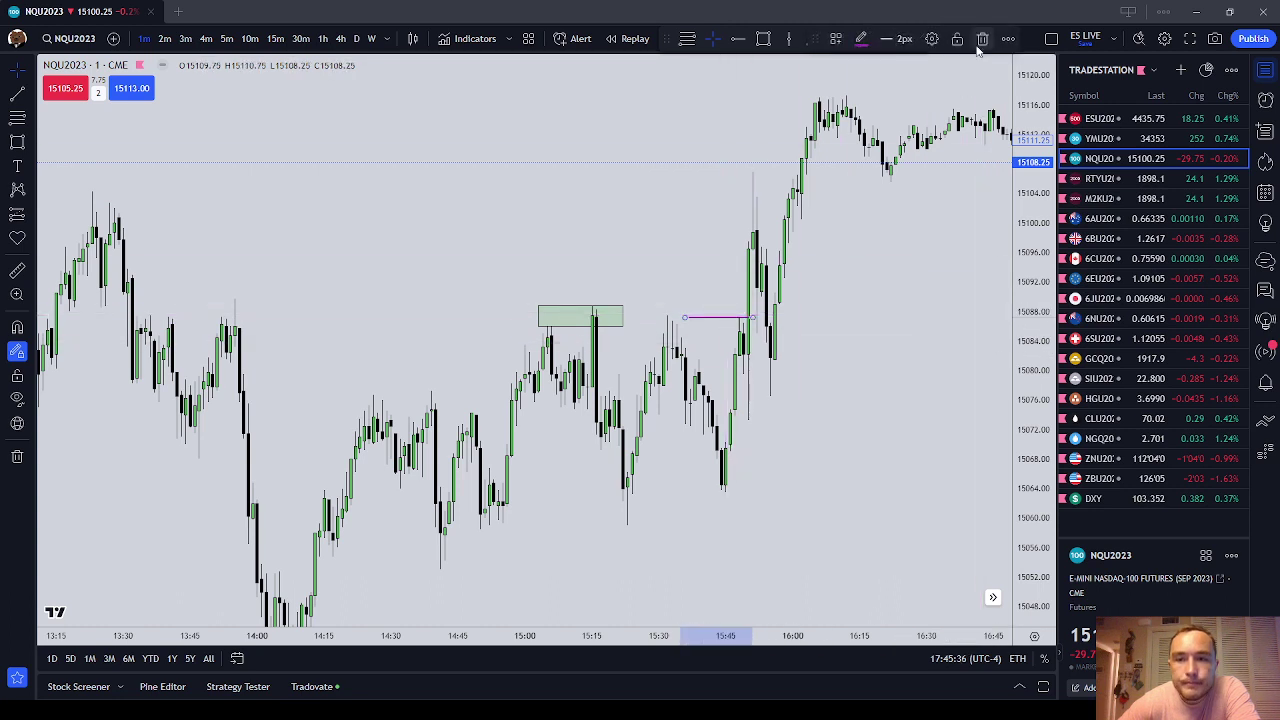
{"action": "left_click", "coordinate": [982, 40]}
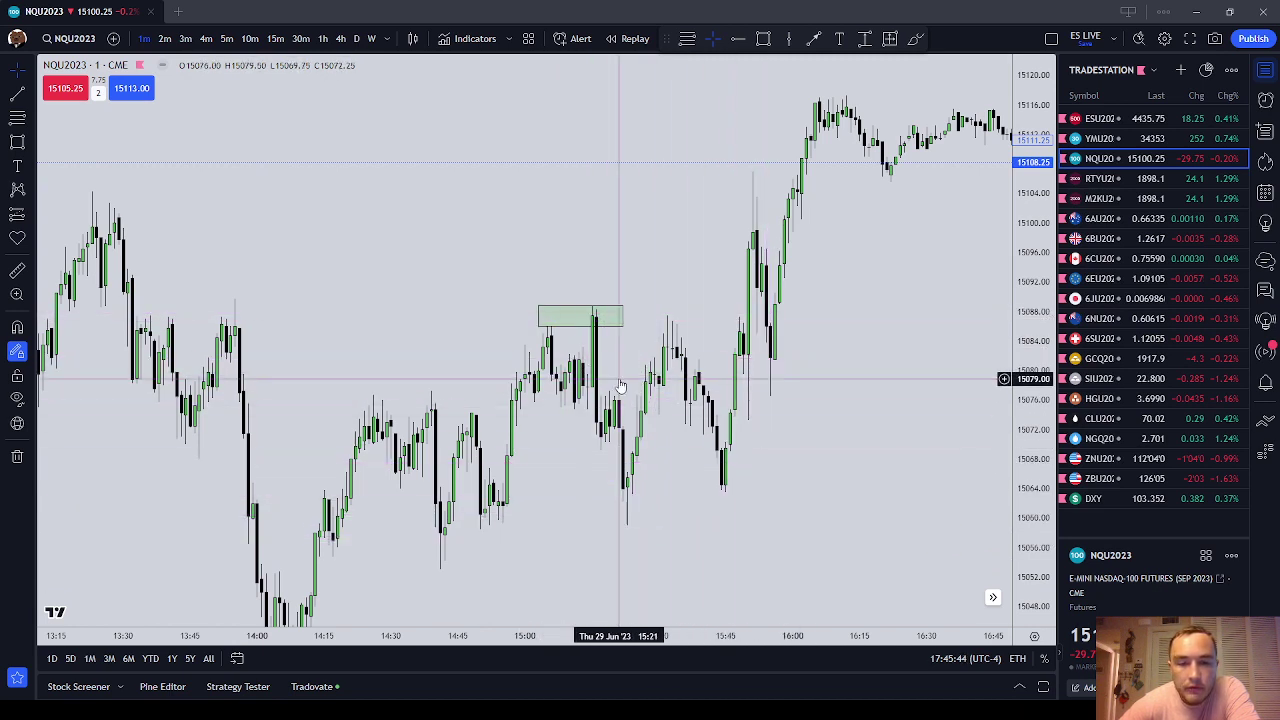
- Raise the lower edge of the rectangle at the 15:03 to 15:22 highs to 15086.75
{"action": "left_click_drag", "start_coordinate": [578, 326], "coordinate": [578, 318]}
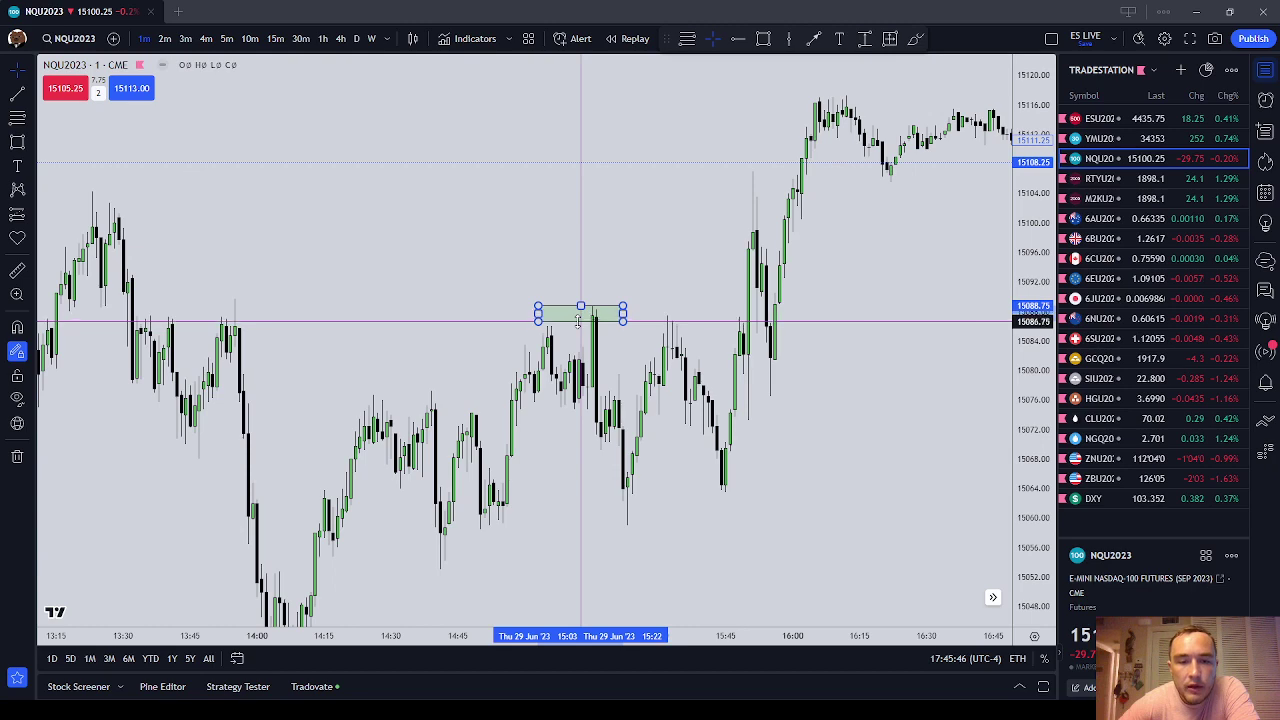
{"action": "left_click", "coordinate": [584, 285]}
{"action": "left_click_drag", "start_coordinate": [671, 326], "coordinate": [593, 328]}
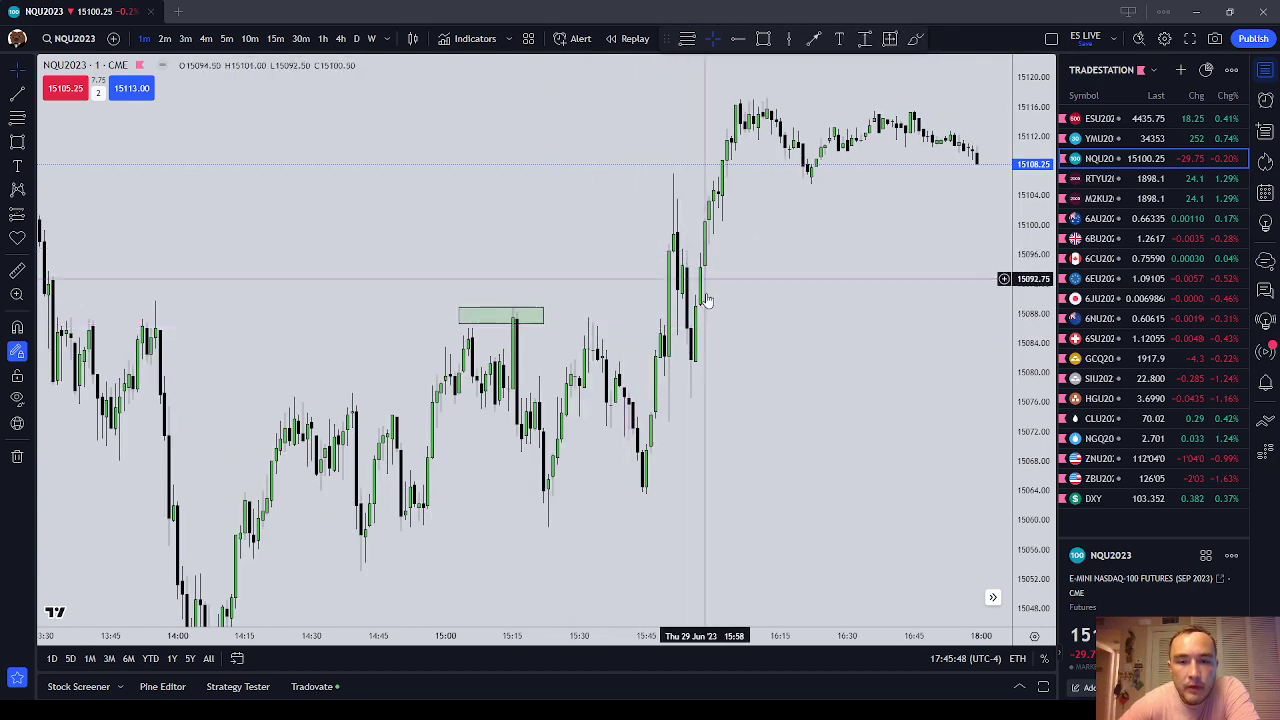
{"action": "left_click_drag", "start_coordinate": [586, 420], "coordinate": [680, 420]}
- Set the rectangle's lower edge to 15086.25 and shift the rectangle slightly earlier so it ends at 15:20
{"action": "left_click", "coordinate": [596, 321]}
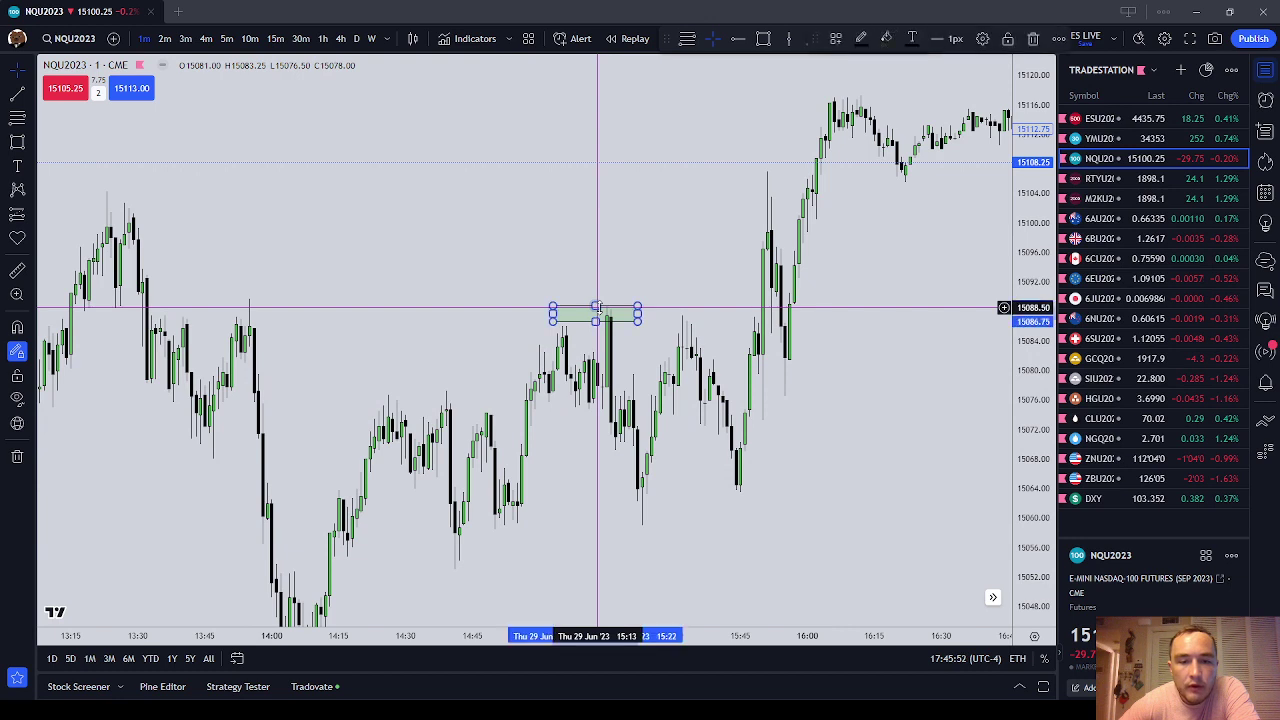
{"action": "left_click", "coordinate": [590, 326]}
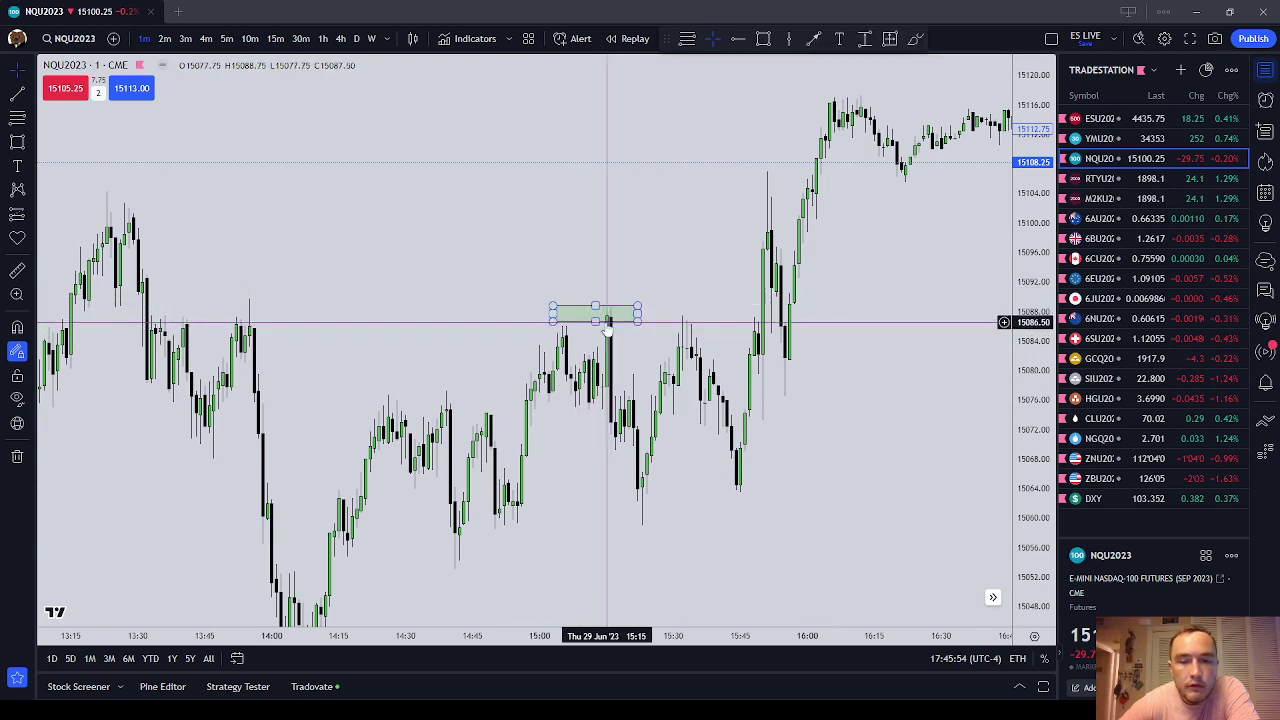
{"action": "left_click", "coordinate": [596, 321]}
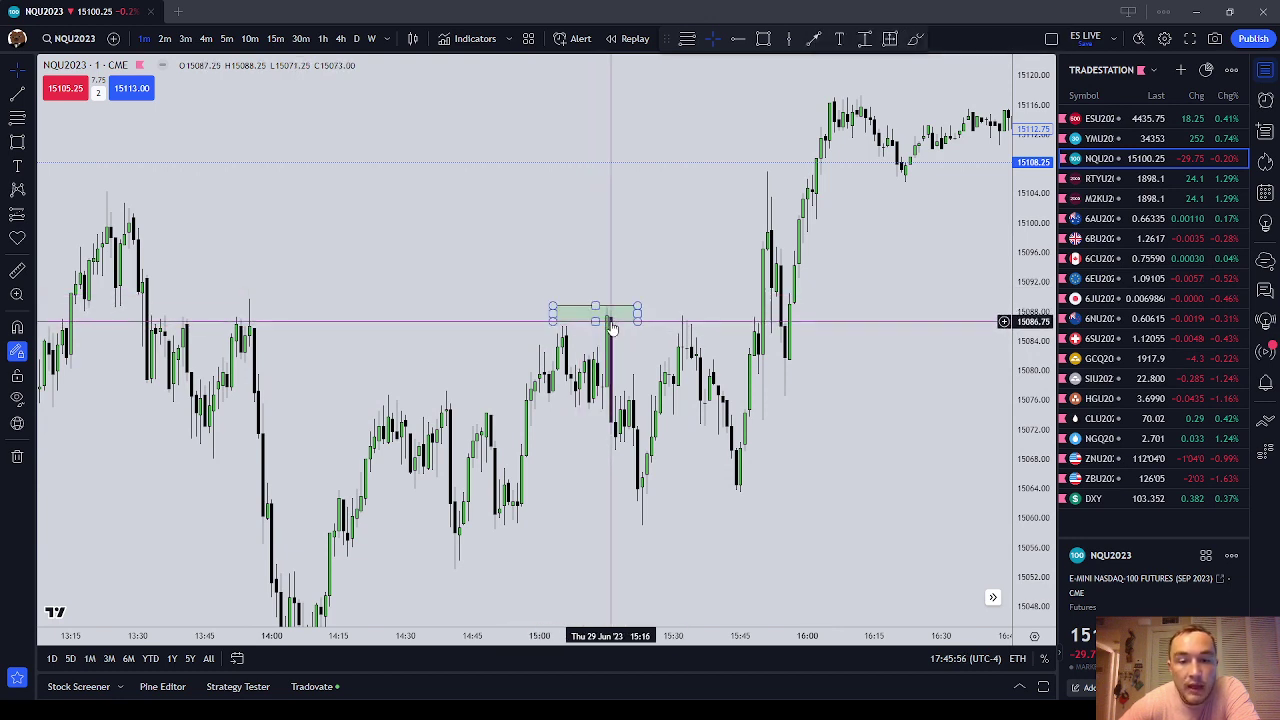
{"action": "left_click", "coordinate": [600, 321]}
{"action": "left_click_drag", "start_coordinate": [596, 321], "coordinate": [596, 324]}
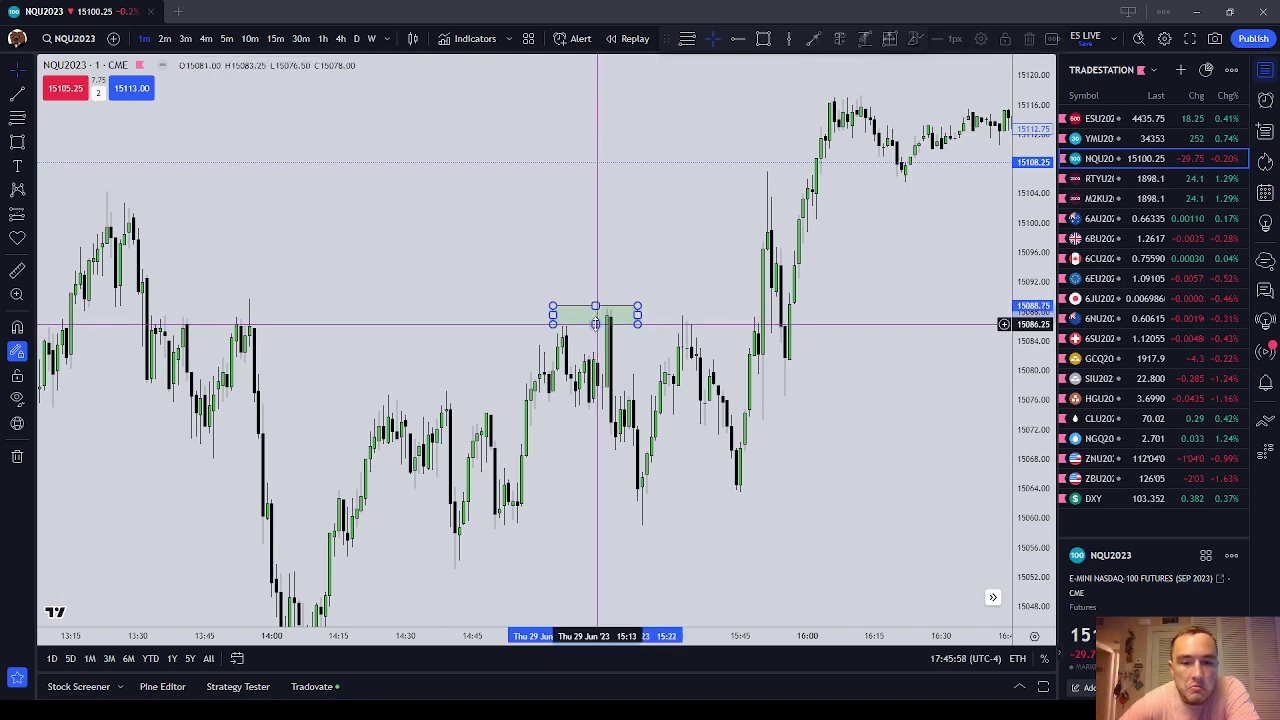
{"action": "left_click", "coordinate": [622, 292]}
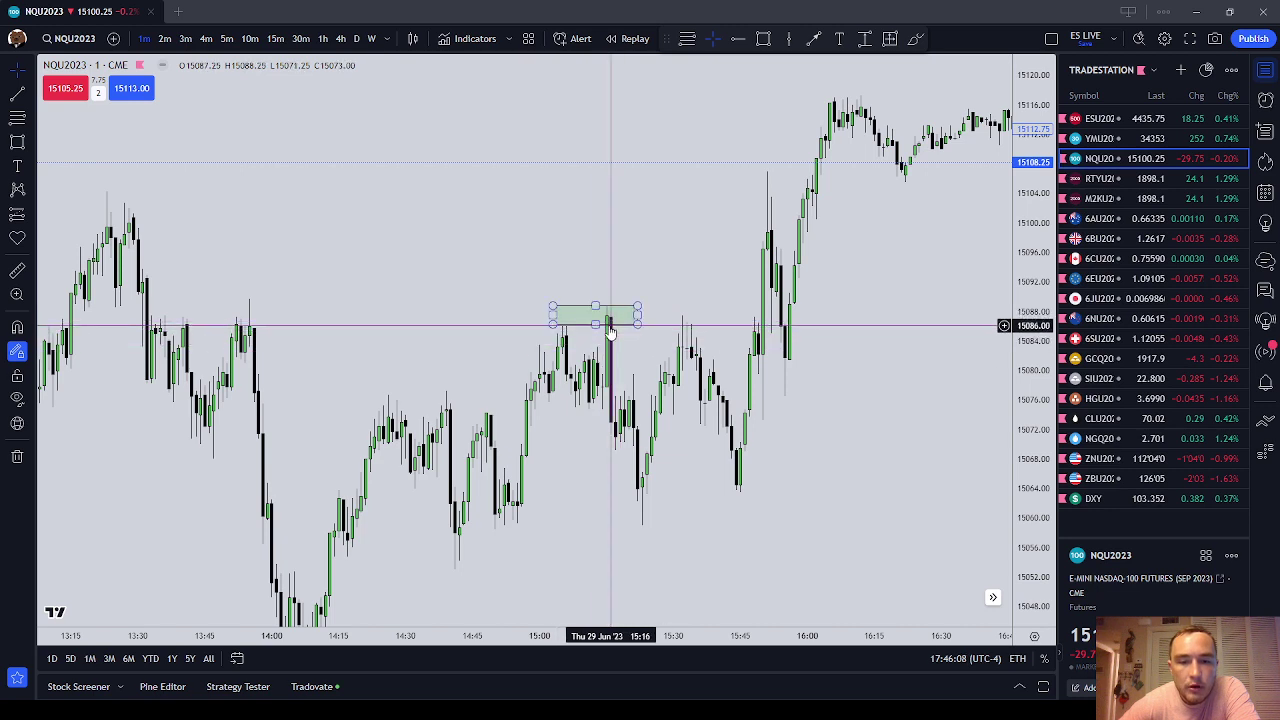
{"action": "left_click_drag", "start_coordinate": [610, 333], "coordinate": [583, 337]}
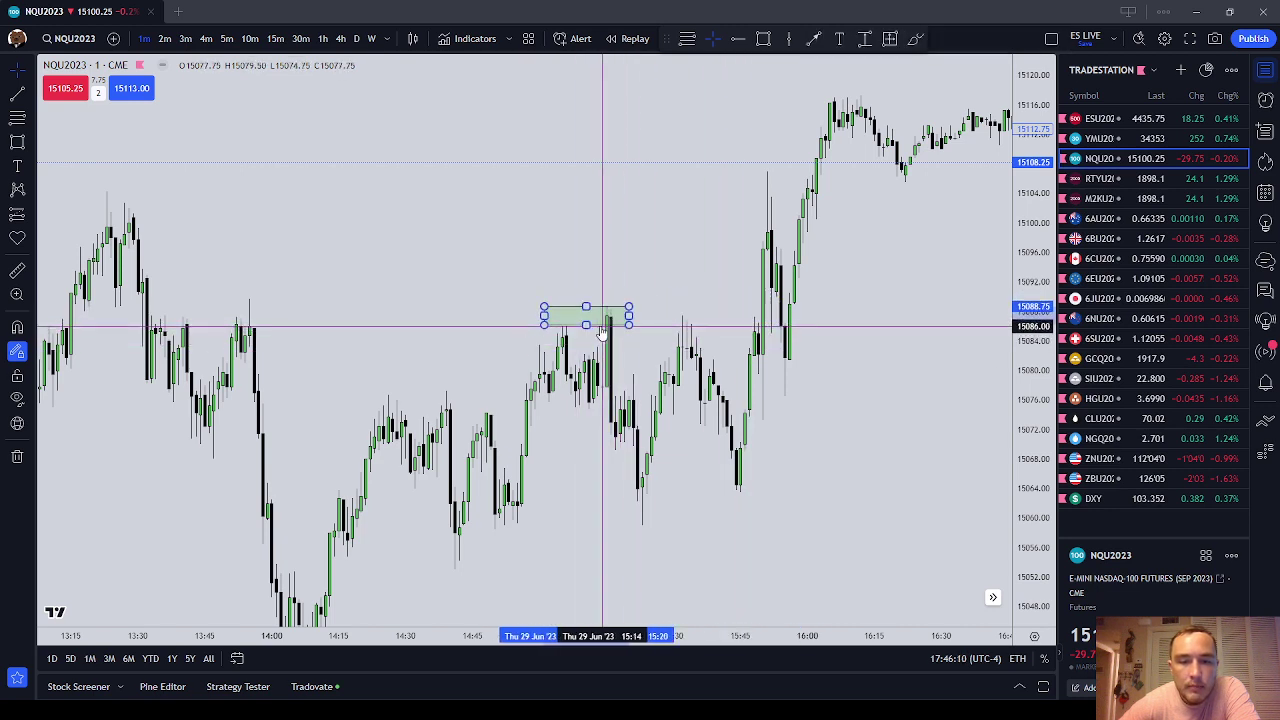
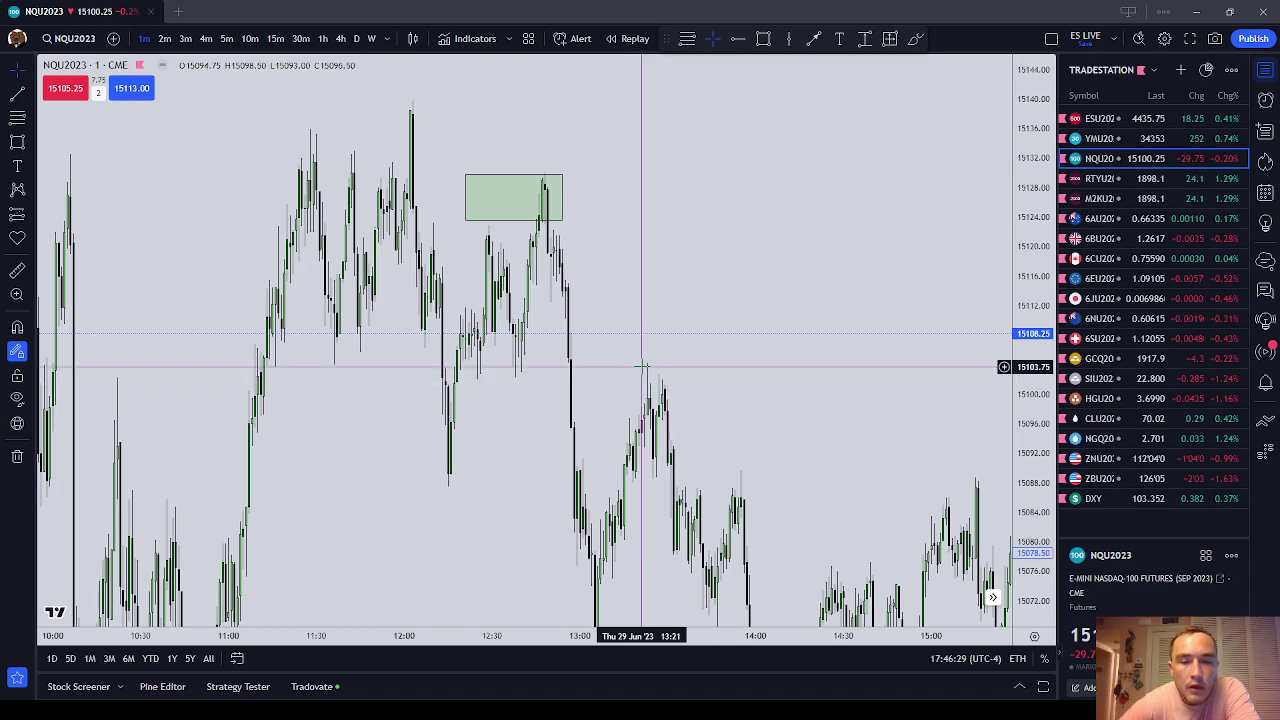
- Examine the swing highs and lows across the session between 10:00 and 18:00
{"action": "left_click_drag", "start_coordinate": [640, 337], "coordinate": [600, 320]}
{"action": "left_click_drag", "start_coordinate": [694, 357], "coordinate": [444, 293]}
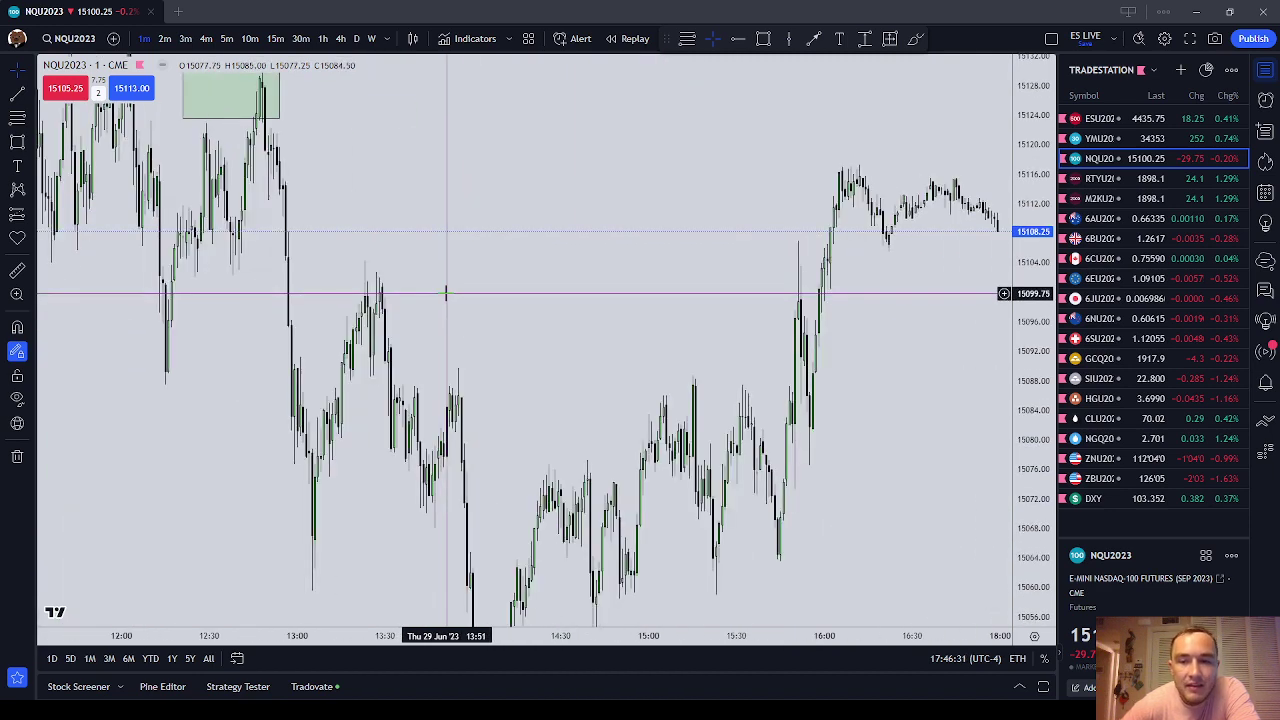
{"action": "left_click_drag", "start_coordinate": [537, 386], "coordinate": [602, 425]}
{"action": "scroll", "coordinate": [640, 276], "scroll_direction": "down", "scroll_amount": 2}
{"action": "left_click_drag", "start_coordinate": [523, 334], "coordinate": [597, 392]}
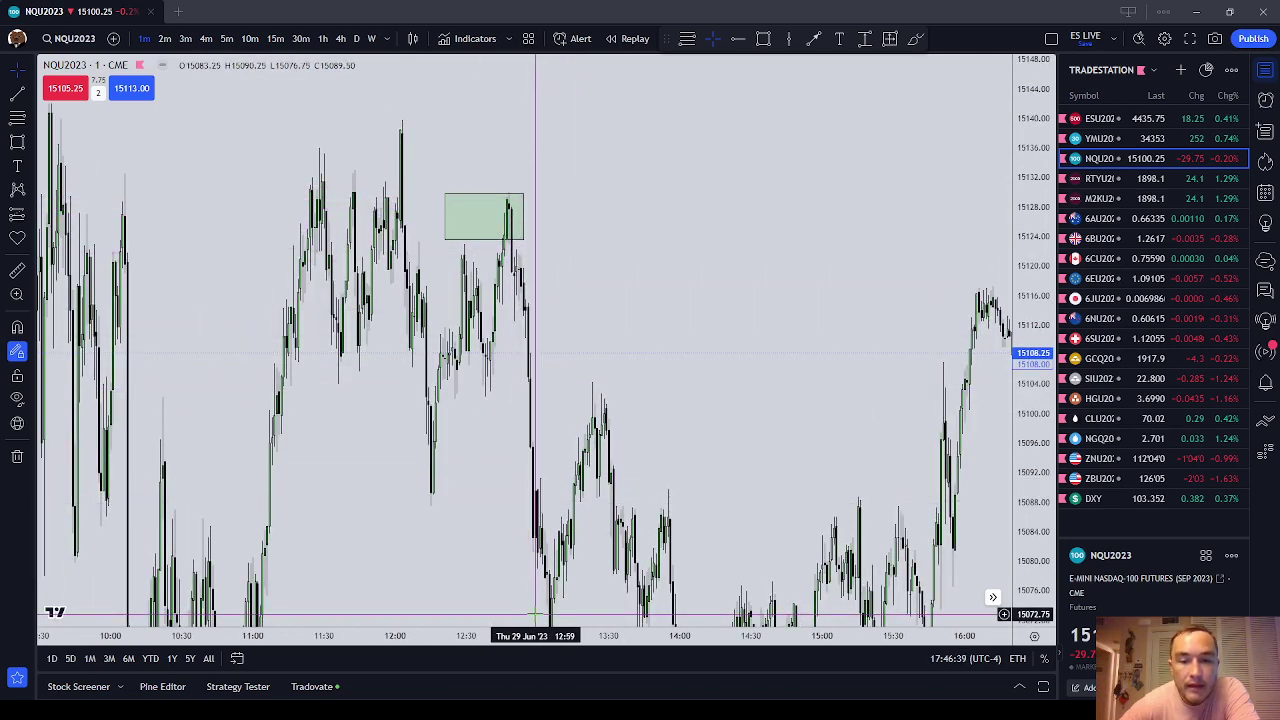
{"action": "left_click_drag", "start_coordinate": [535, 614], "coordinate": [357, 506]}
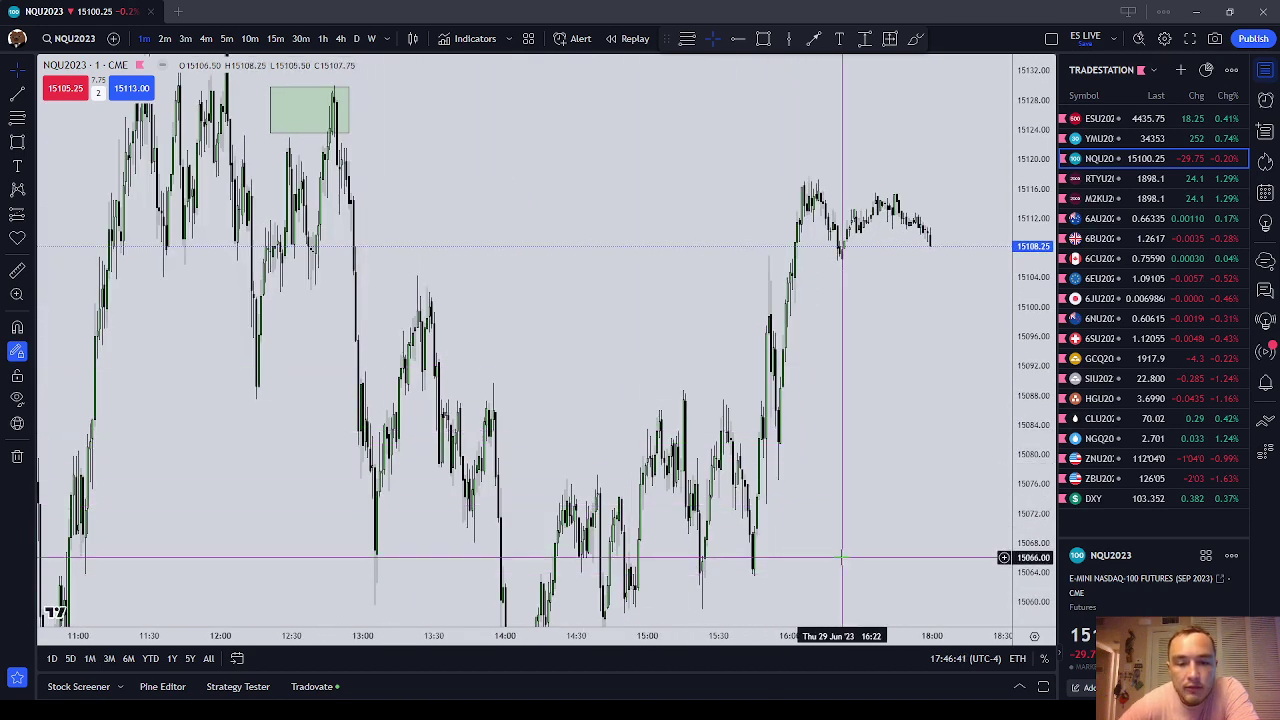
{"action": "left_click_drag", "start_coordinate": [842, 557], "coordinate": [936, 397]}
{"action": "left_click_drag", "start_coordinate": [434, 523], "coordinate": [780, 380]}
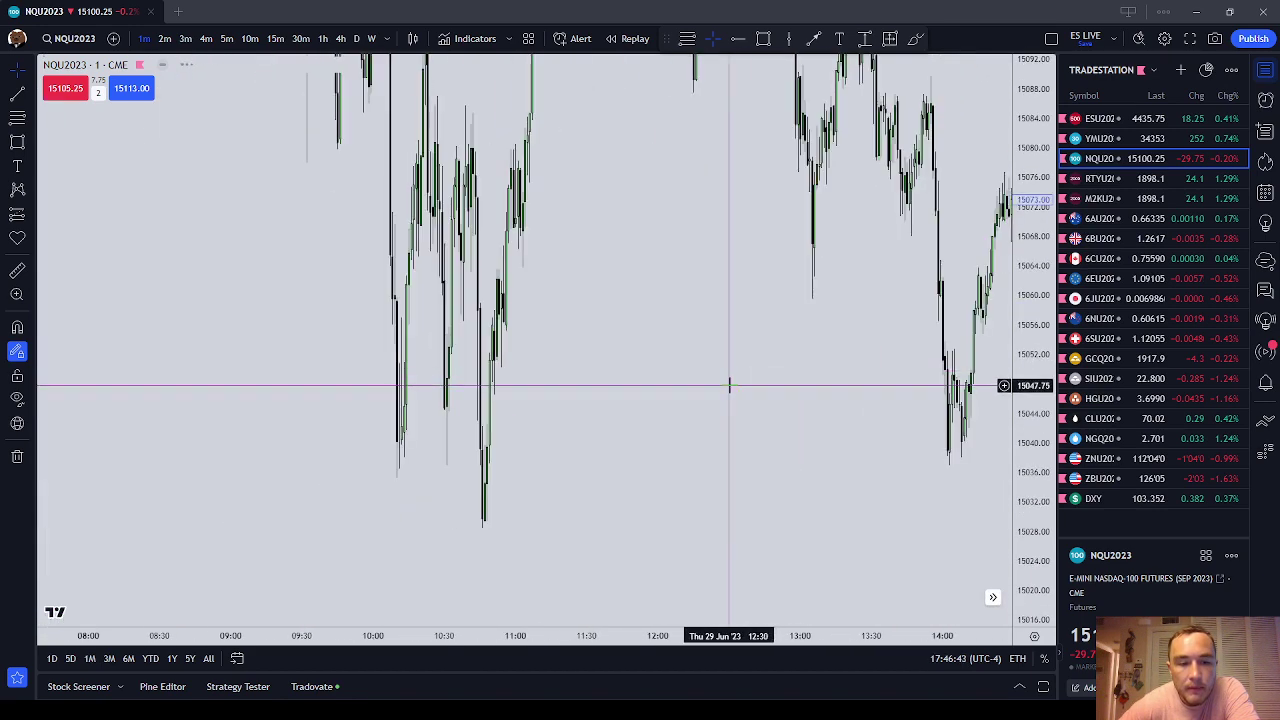
- Draw a rectangle at the 10:14 to 11:05 lows, with its edges at 15030.25 and 15035.25
{"action": "left_click", "coordinate": [31, 143]}
{"action": "left_click", "coordinate": [75, 197]}
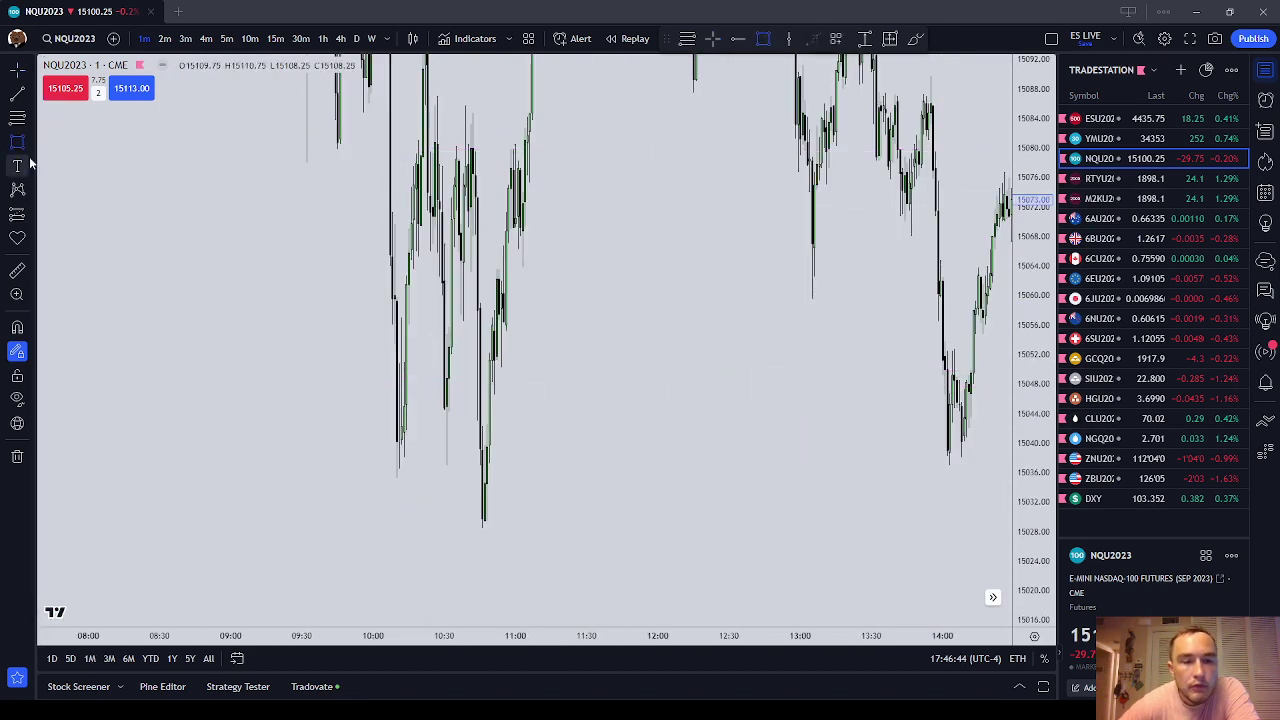
{"action": "left_click", "coordinate": [406, 491]}
{"action": "left_click", "coordinate": [527, 516]}
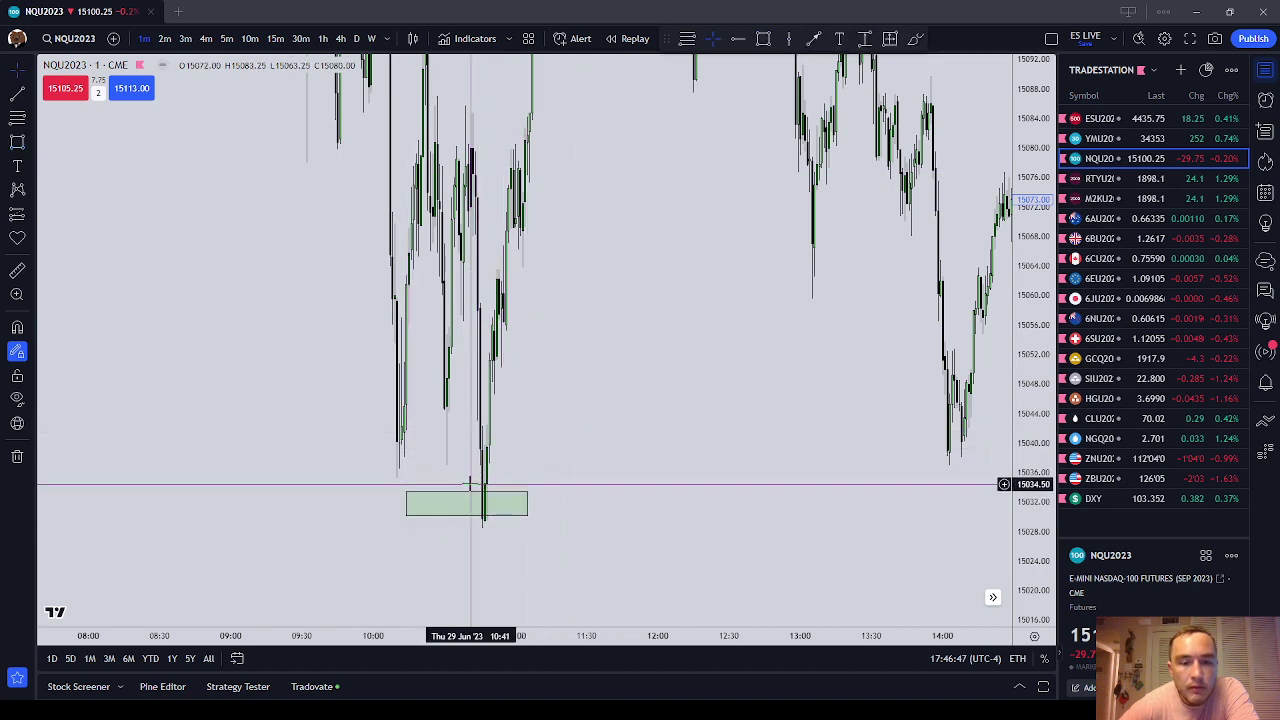
{"action": "left_click_drag", "start_coordinate": [467, 490], "coordinate": [467, 478]}
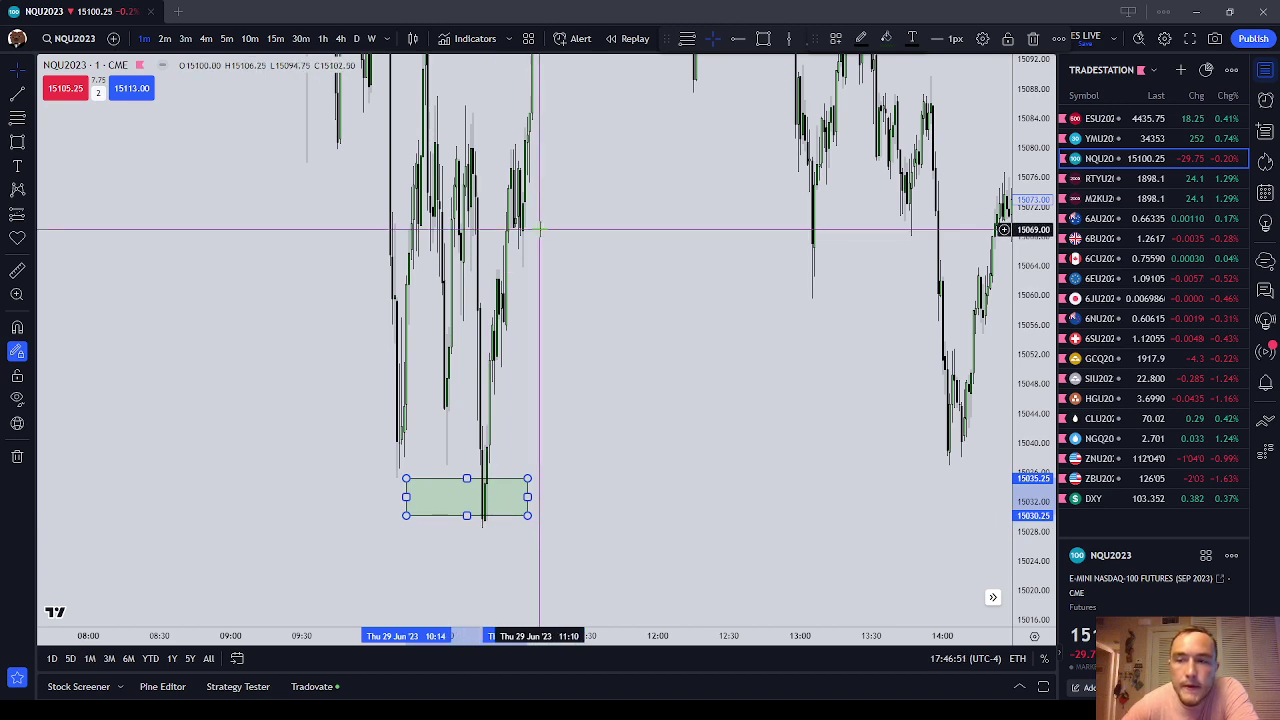
{"action": "left_click", "coordinate": [569, 473]}
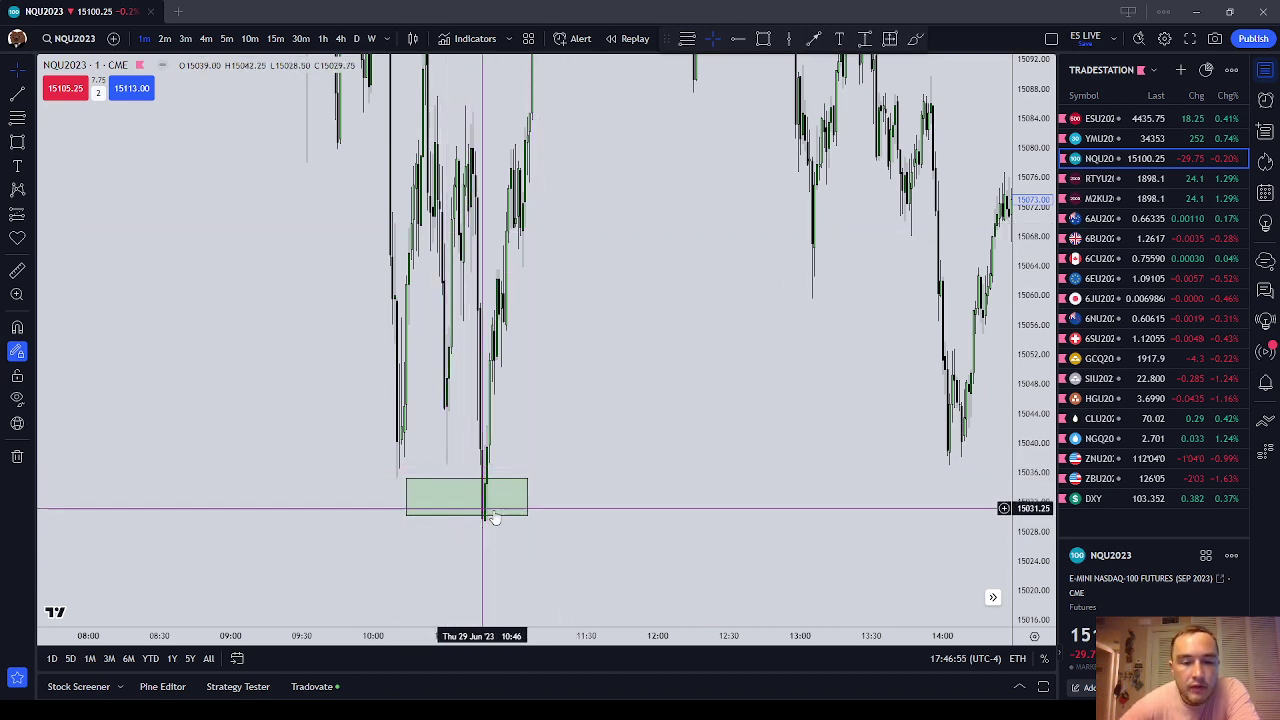
- Compress the price scale and delete the rectangle at the highs between 12:20 and 12:55
{"action": "left_click_drag", "start_coordinate": [723, 509], "coordinate": [580, 543]}
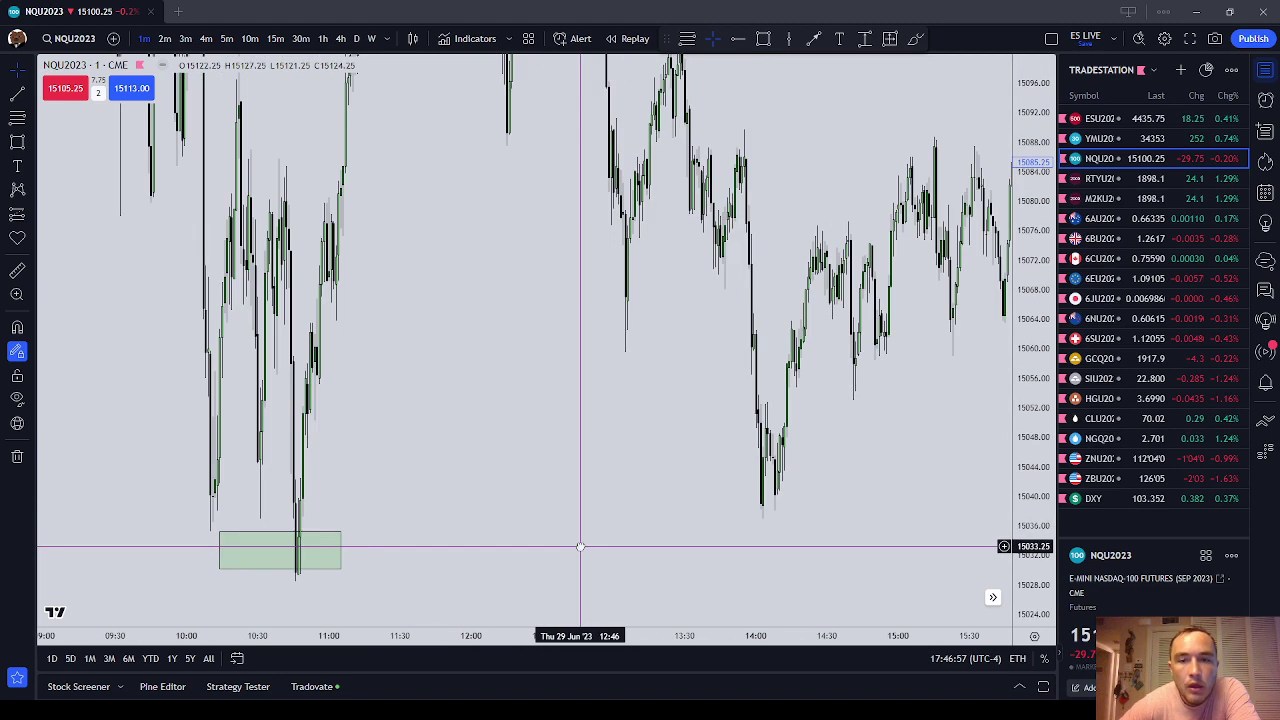
{"action": "left_click_drag", "start_coordinate": [1036, 363], "coordinate": [1036, 498]}
{"action": "left_click_drag", "start_coordinate": [686, 447], "coordinate": [726, 508]}
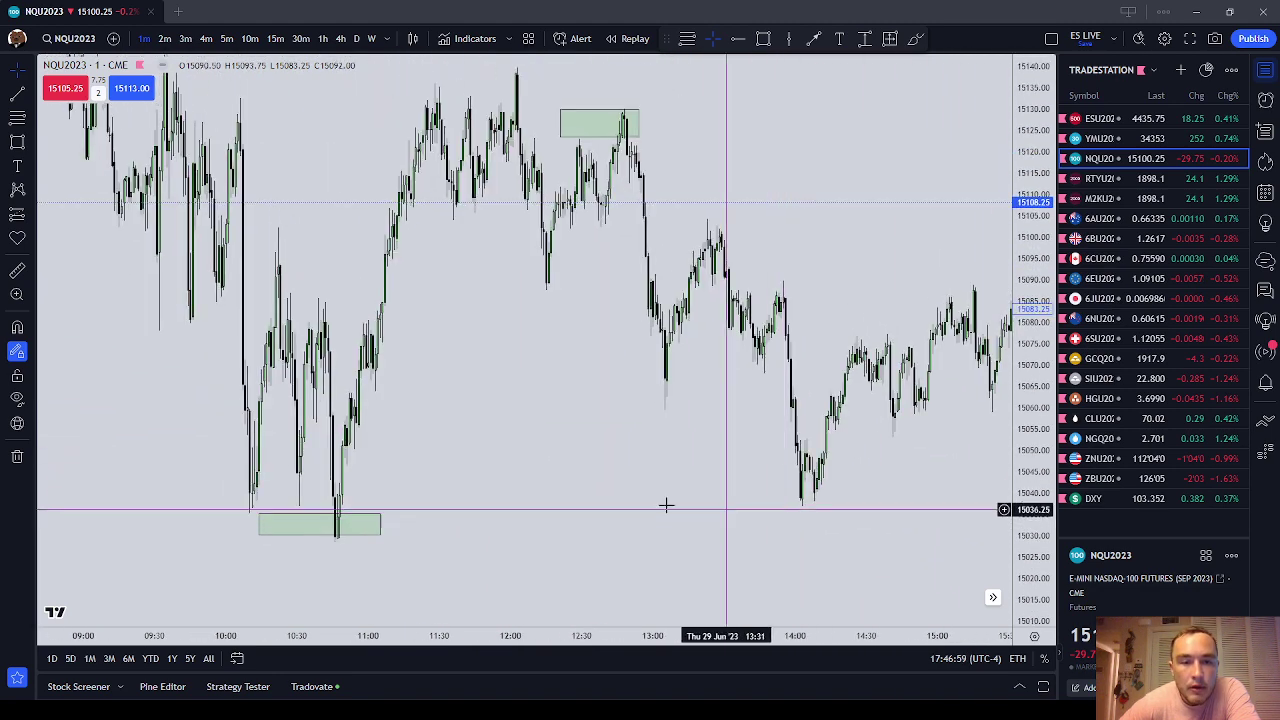
{"action": "scroll", "coordinate": [560, 380], "scroll_direction": "right", "scroll_amount": 1}
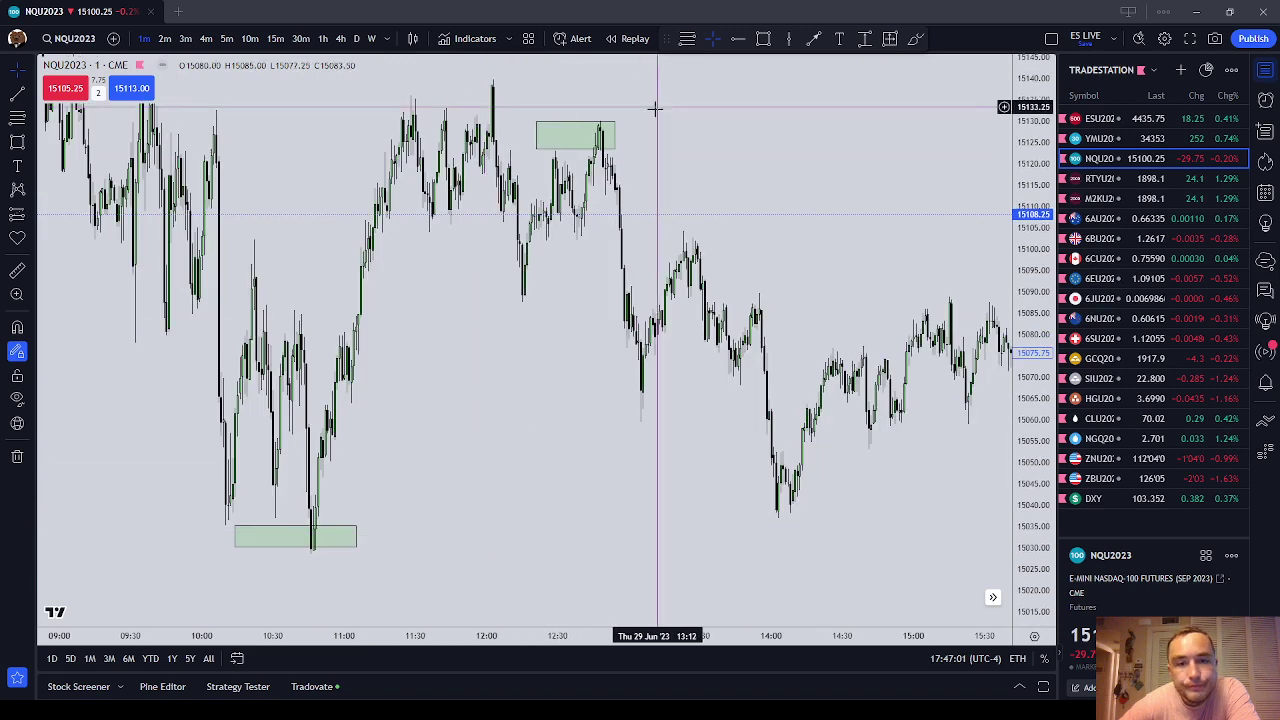
{"action": "left_click", "coordinate": [606, 130]}
{"action": "left_click", "coordinate": [1035, 36]}
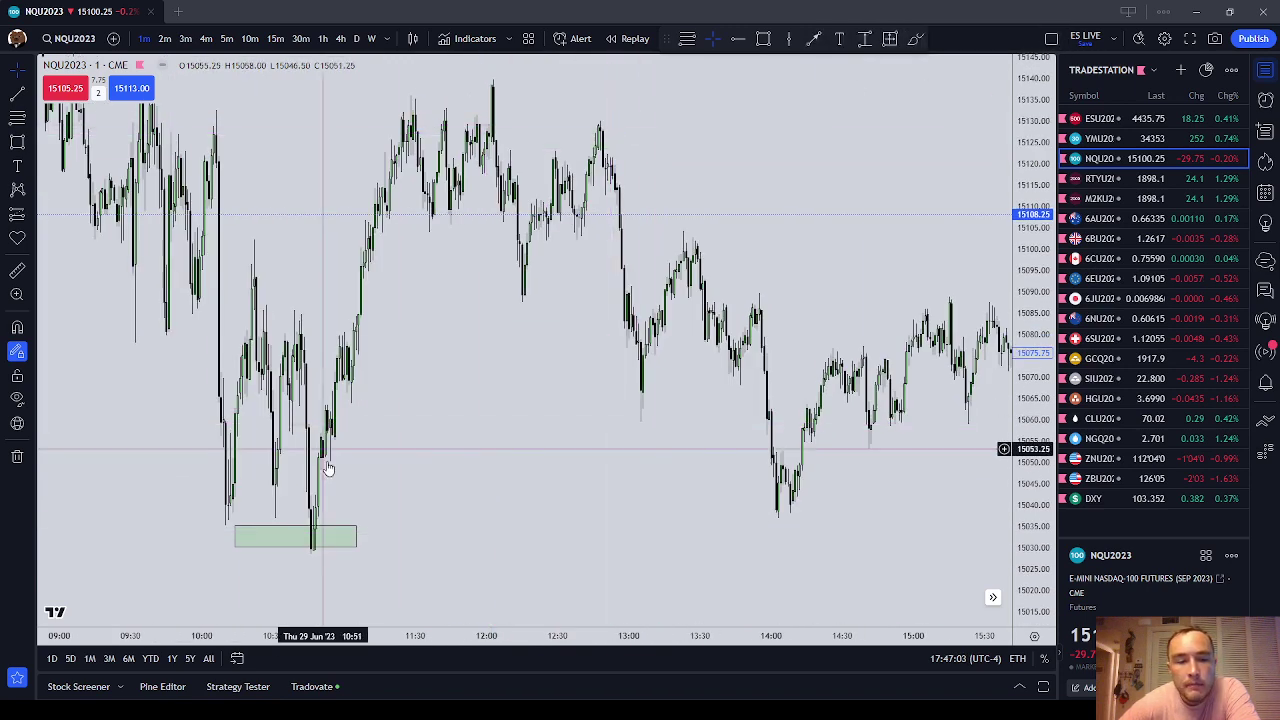
- Extend the lower edge of the rectangle at the 10:14 to 11:05 lows down to cover the lowest candle wick
{"action": "scroll", "coordinate": [329, 466], "scroll_direction": "left", "scroll_amount": 1}
{"action": "left_click", "coordinate": [374, 541]}
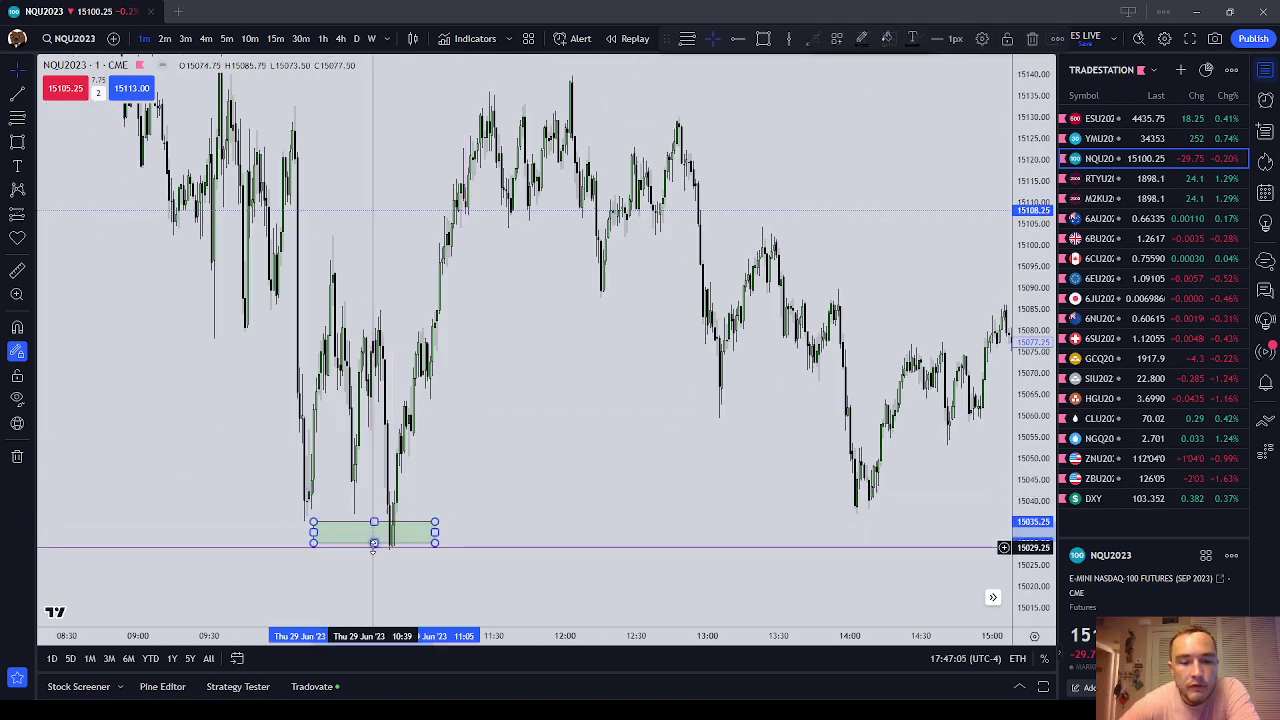
{"action": "left_click", "coordinate": [435, 500]}
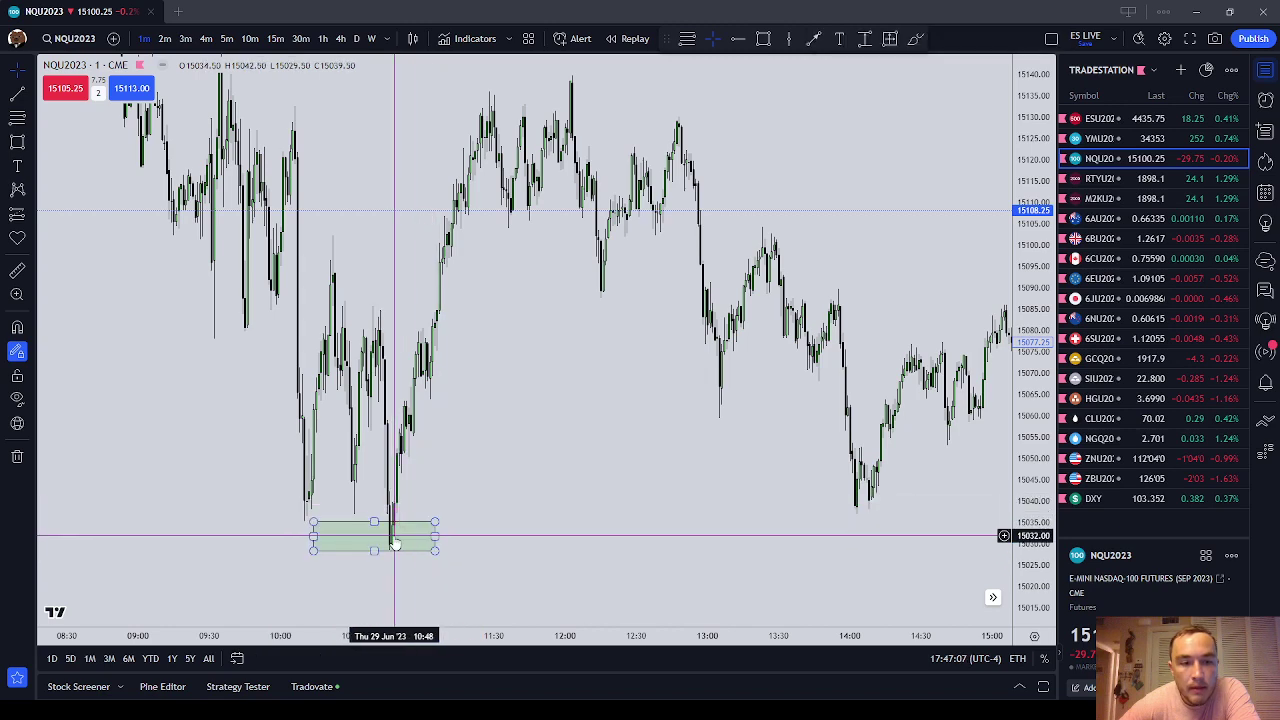
- Review the swing highs and lows between 13:00 and 16:00 for relatively equal levels
{"action": "left_click_drag", "start_coordinate": [666, 506], "coordinate": [603, 517]}
{"action": "left_click_drag", "start_coordinate": [737, 511], "coordinate": [424, 524]}
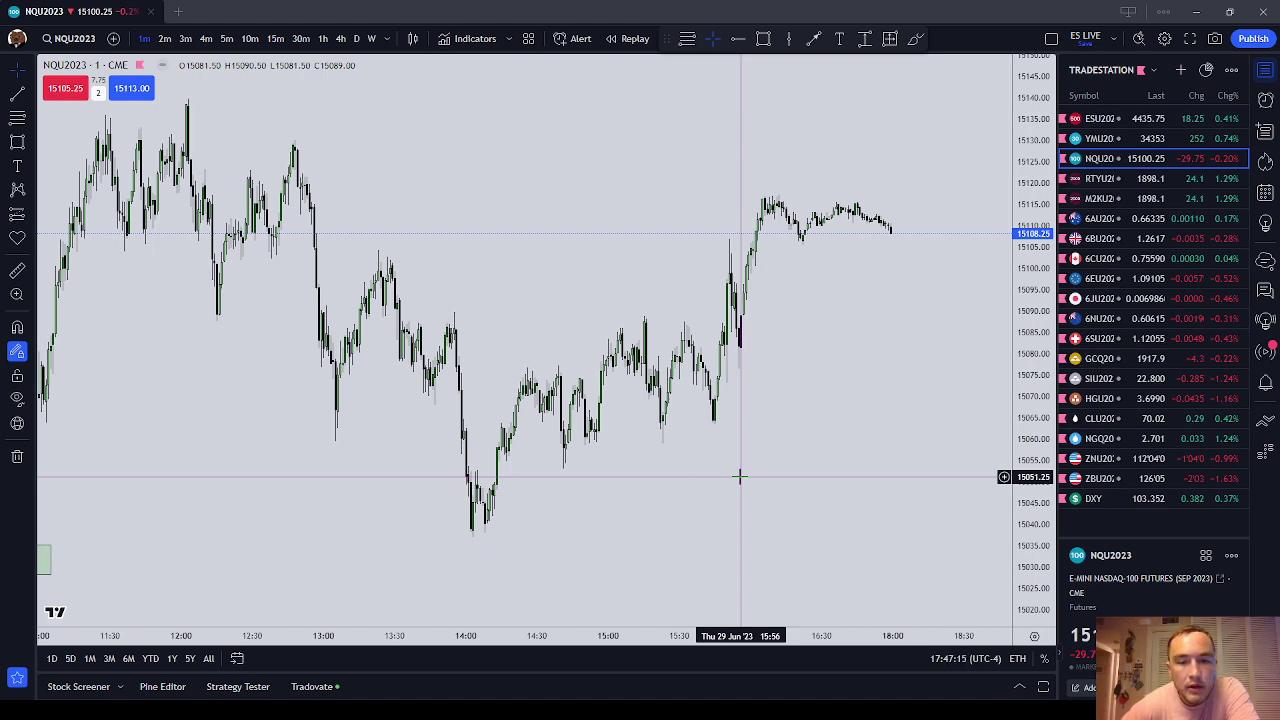
{"action": "scroll", "coordinate": [740, 476], "scroll_direction": "up", "scroll_amount": 4}
{"action": "scroll", "coordinate": [740, 476], "scroll_direction": "down", "scroll_amount": 3}
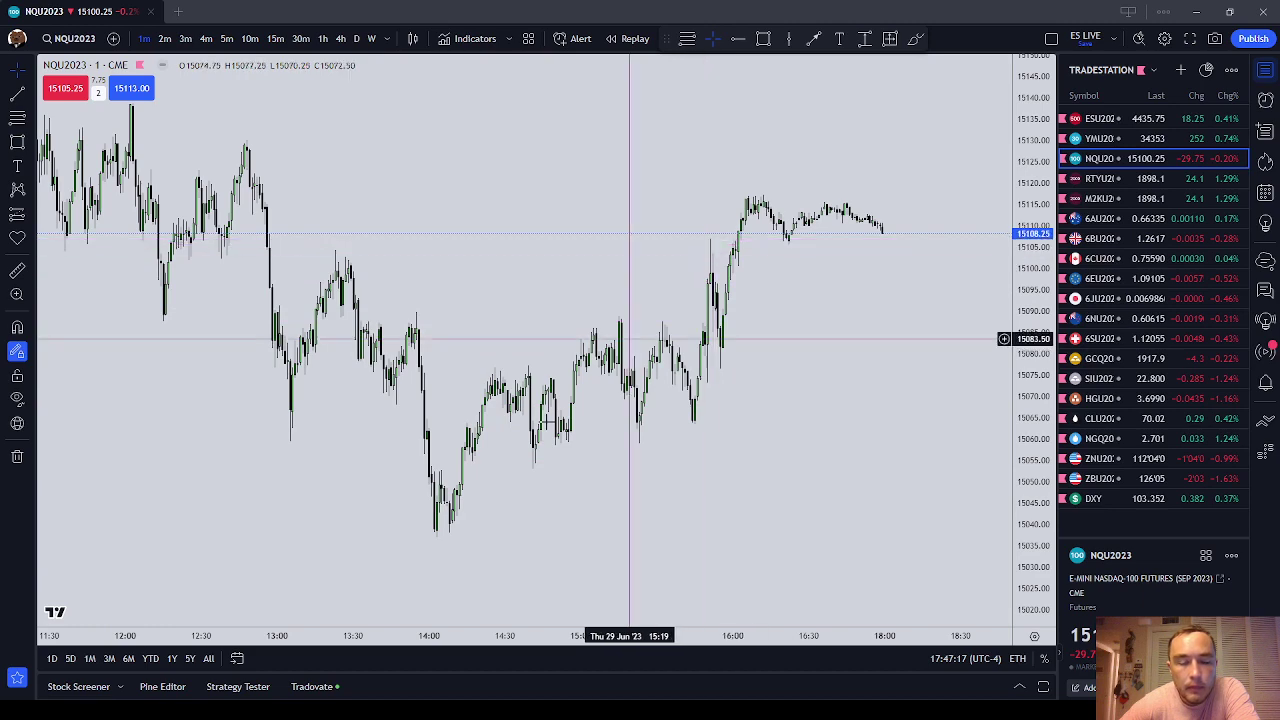
{"action": "mouse_move", "coordinate": [532, 484]}
{"action": "left_mouse_down"}
{"action": "mouse_move", "coordinate": [731, 434]}
{"action": "mouse_move", "coordinate": [623, 543]}
{"action": "left_mouse_up"}
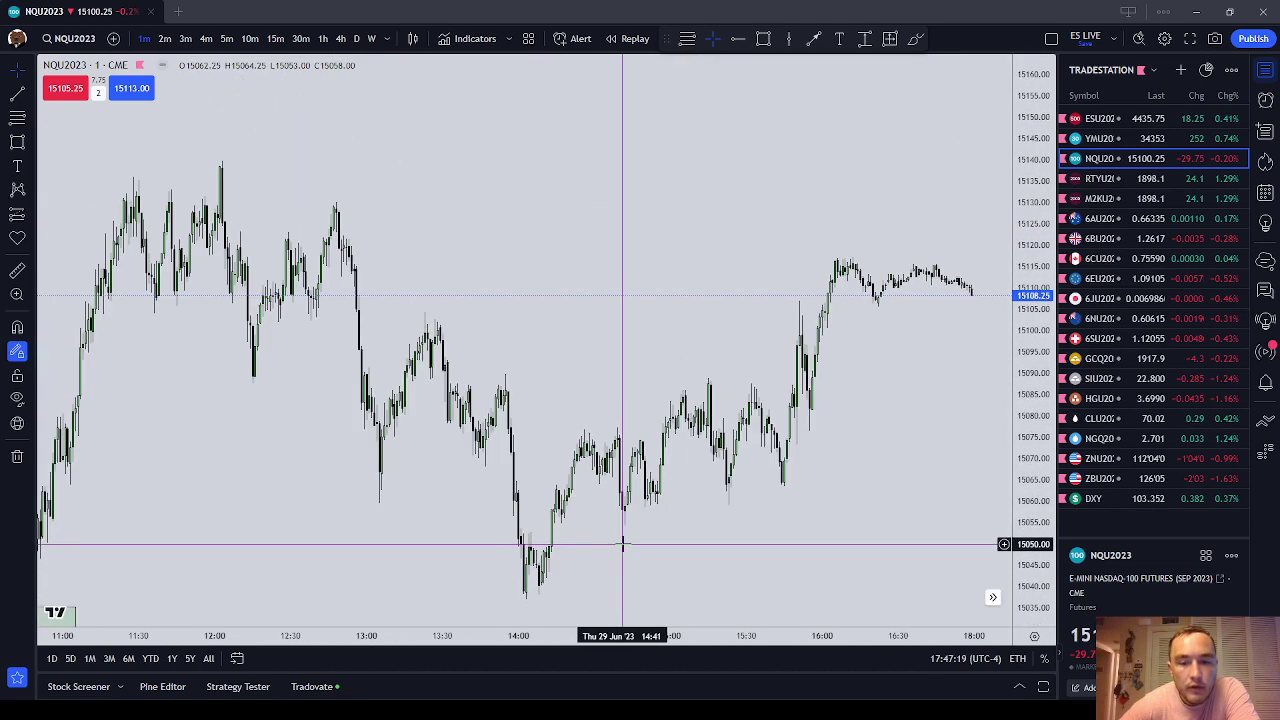